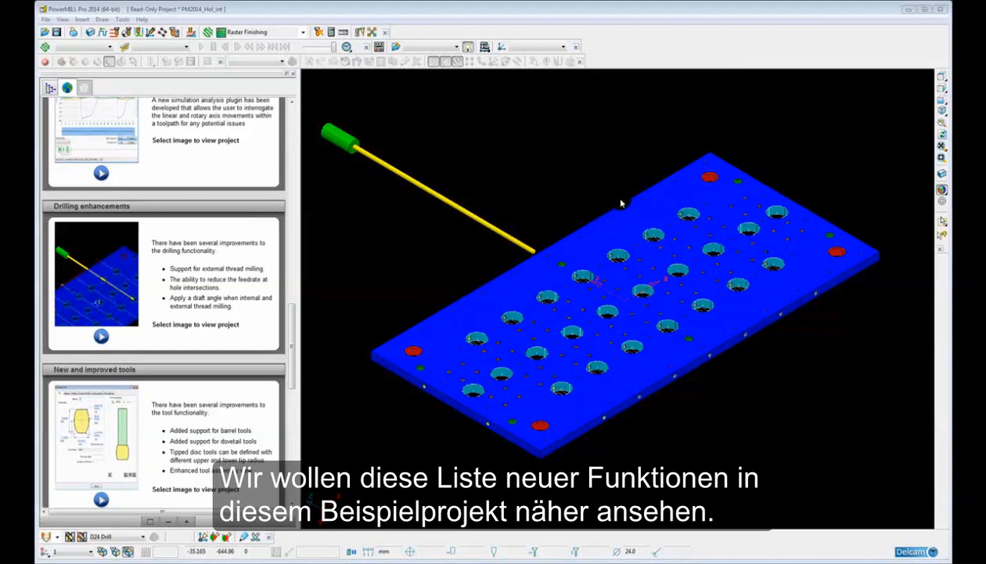
Display the project's explorer tree in place of the list of new features
scroll(464, 182, down, 2)
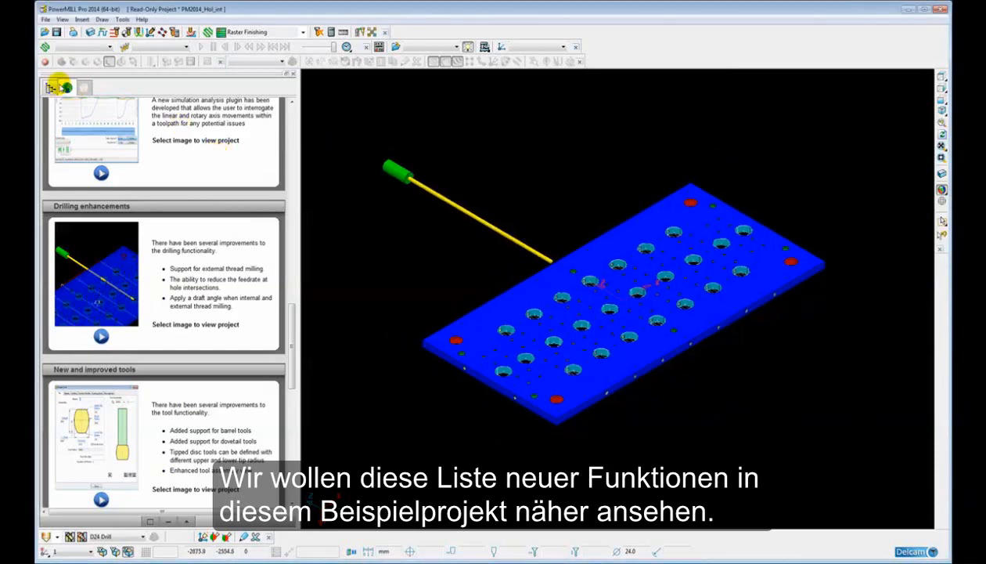
click(50, 88)
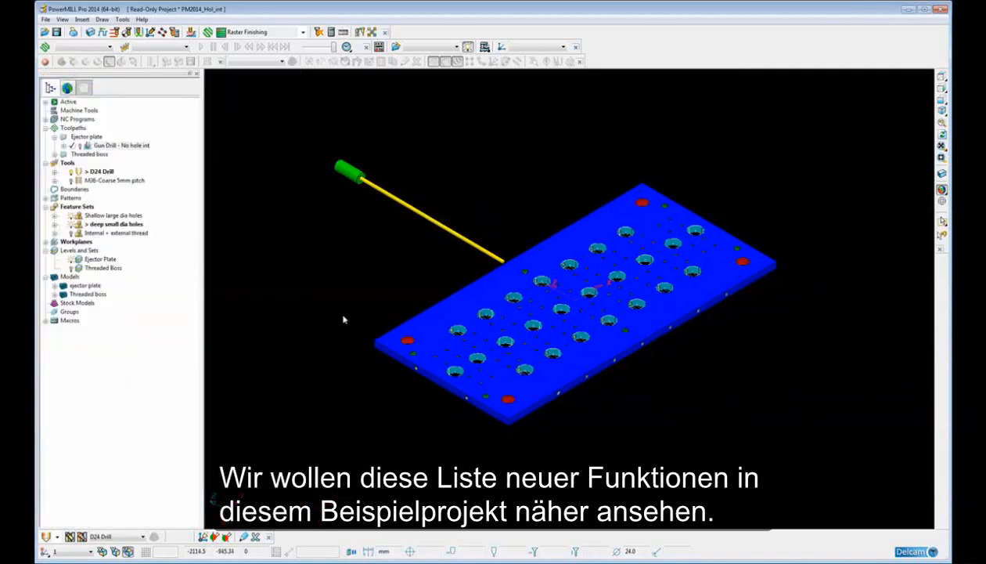
Examine the ejector plate where the small side holes run into the larger vertical holes
scroll(392, 325, up, 2)
scroll(407, 316, up, 2)
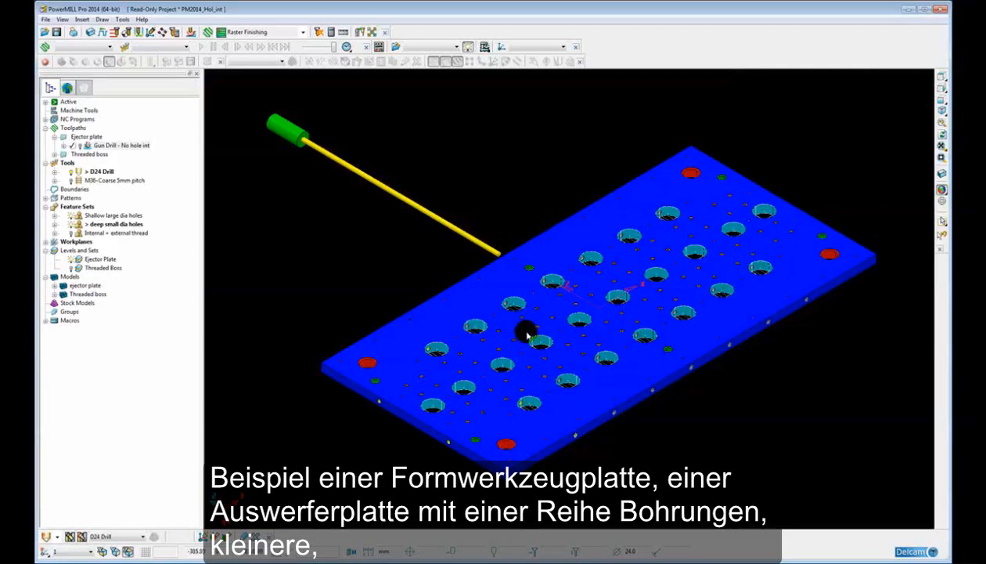
mouse_move(943, 190)
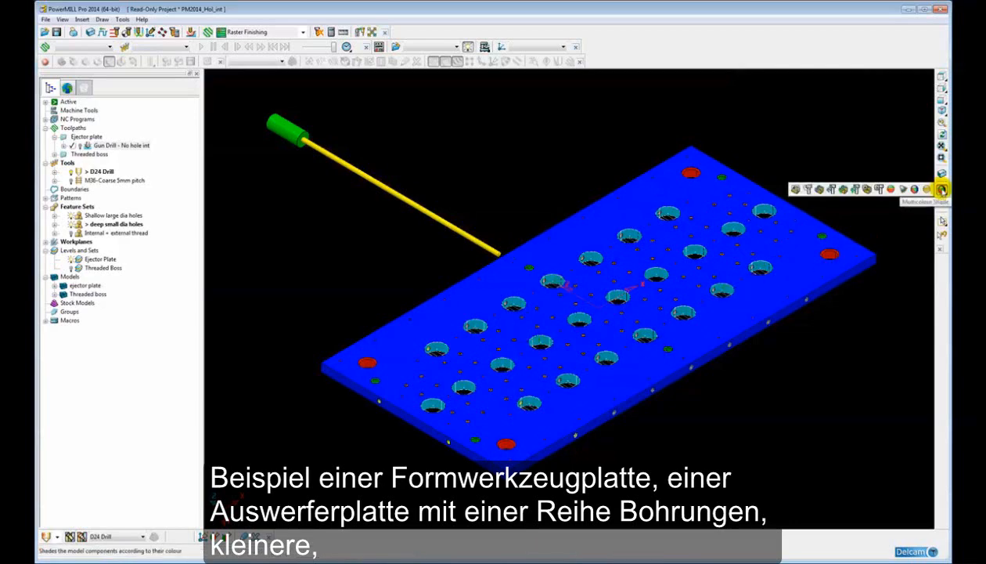
scroll(622, 336, up, 5)
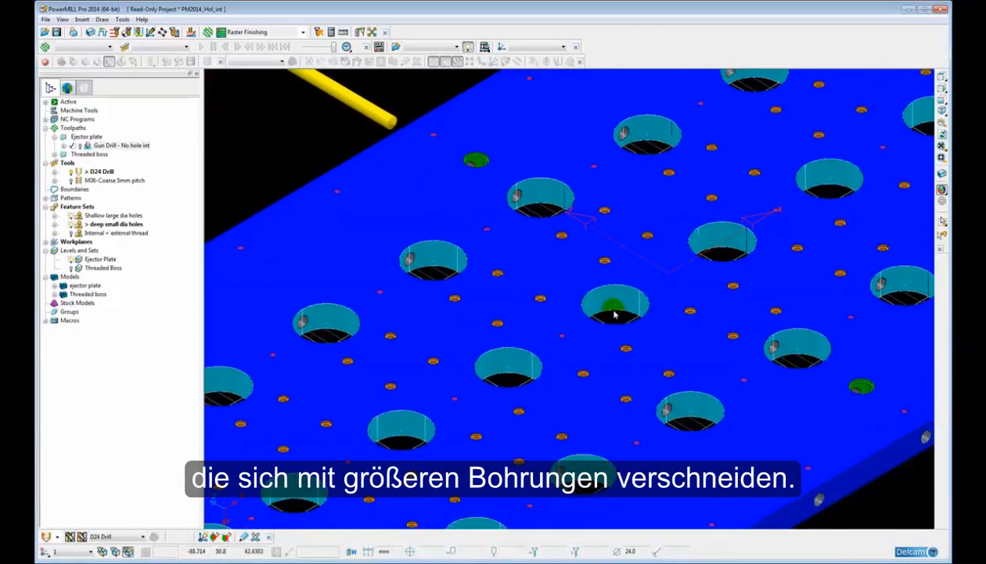
middle_drag(615, 315, 434, 315)
scroll(301, 296, up, 5)
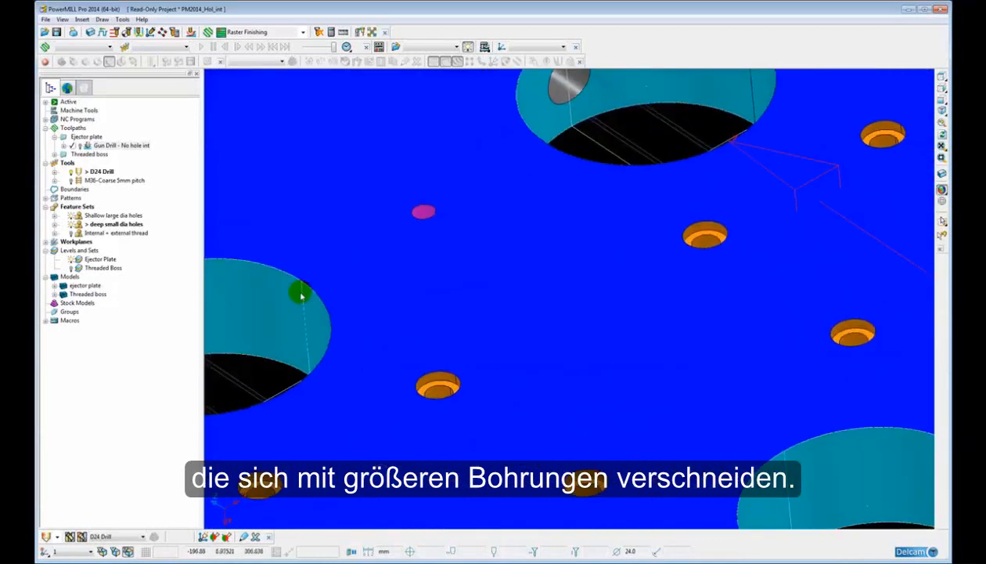
middle_drag(302, 296, 513, 306)
scroll(607, 383, down, 10)
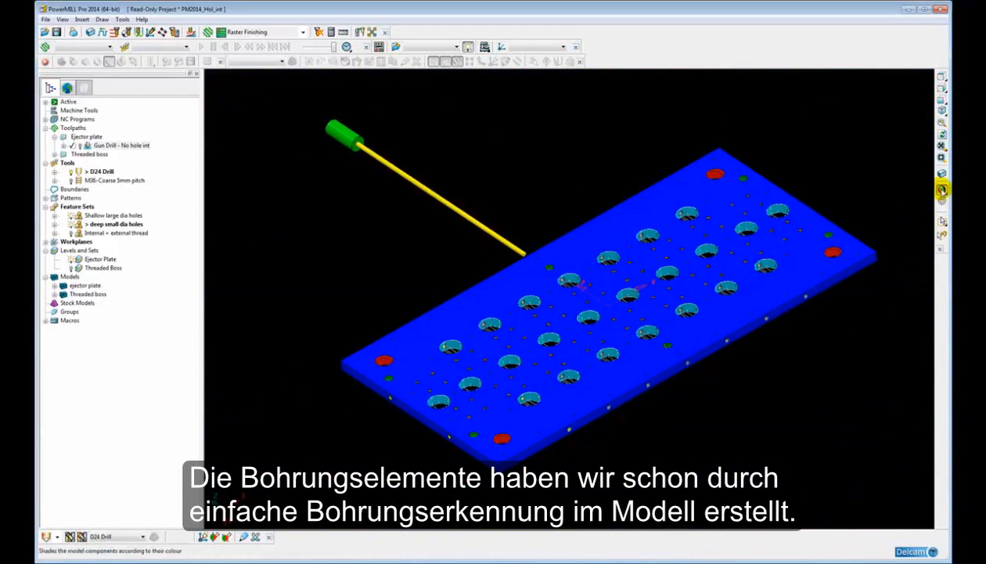
Turn off the multicolour shading of the ejector plate to leave only the hole feature wireframes displayed
click(942, 189)
scroll(487, 298, up, 3)
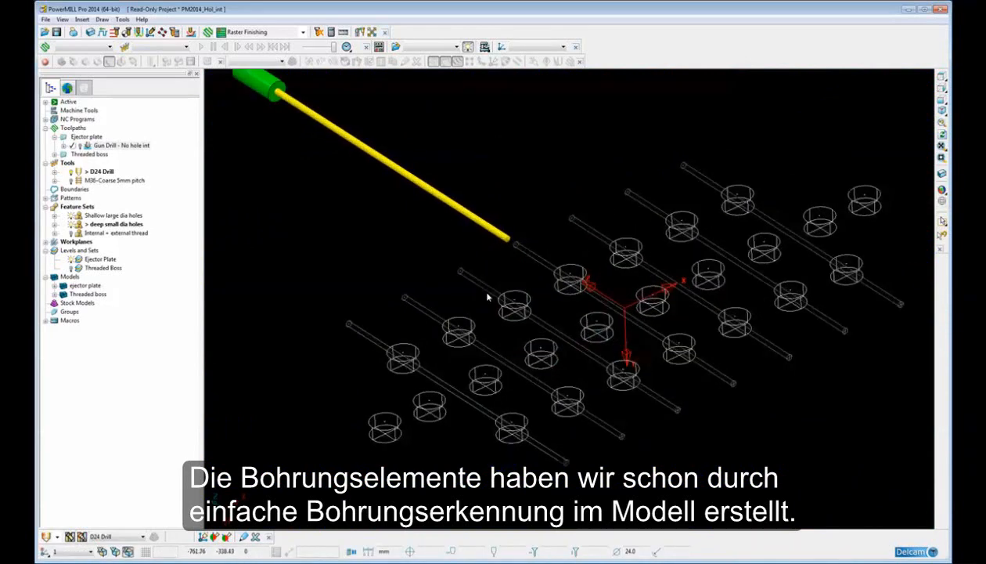
scroll(487, 295, up, 3)
shift+middle_drag(466, 293, 446, 279)
scroll(447, 282, down, 1)
shift+middle_drag(512, 293, 490, 290)
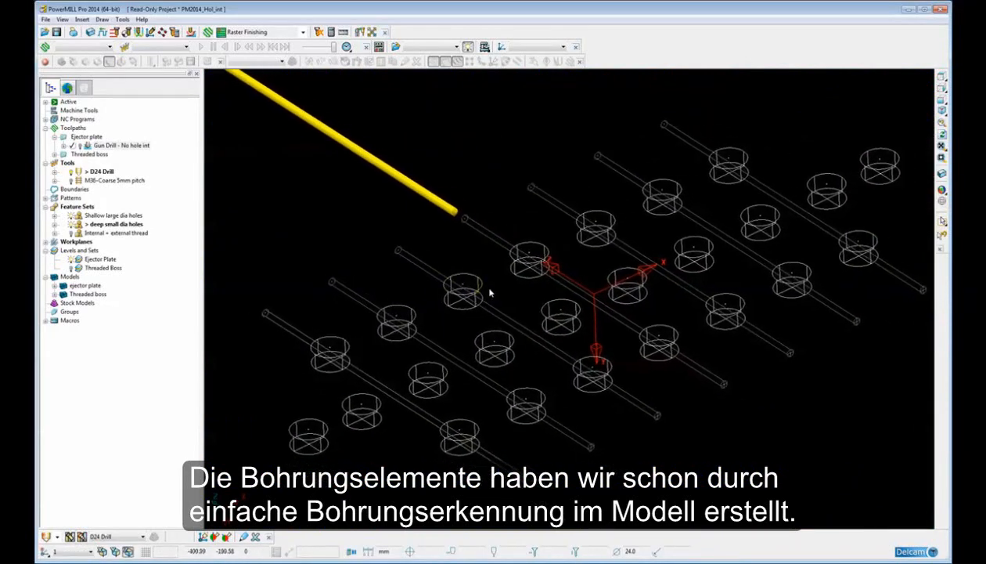
scroll(491, 293, down, 2)
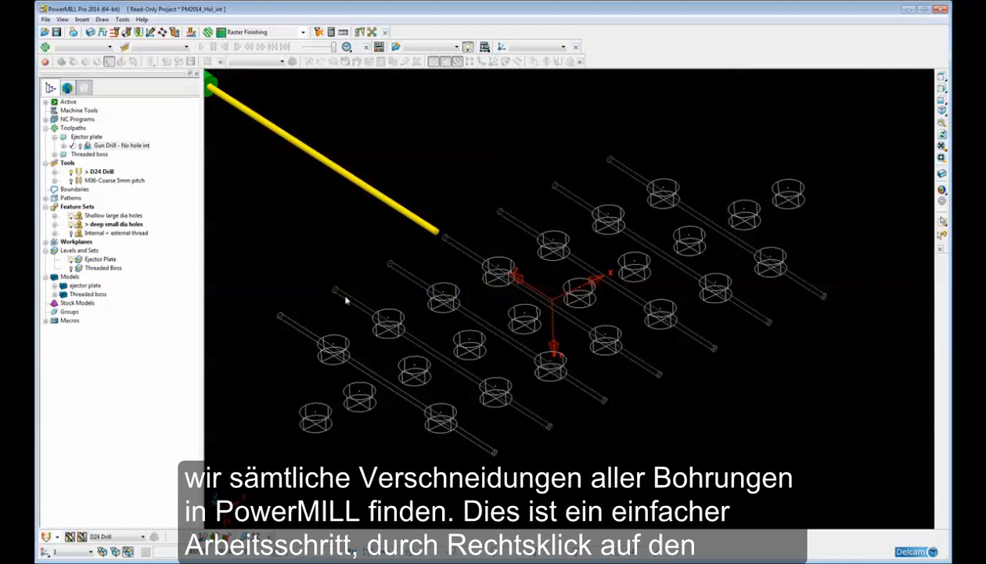
Find the hole intersections across all the feature sets
right_click(114, 235)
right_click(83, 206)
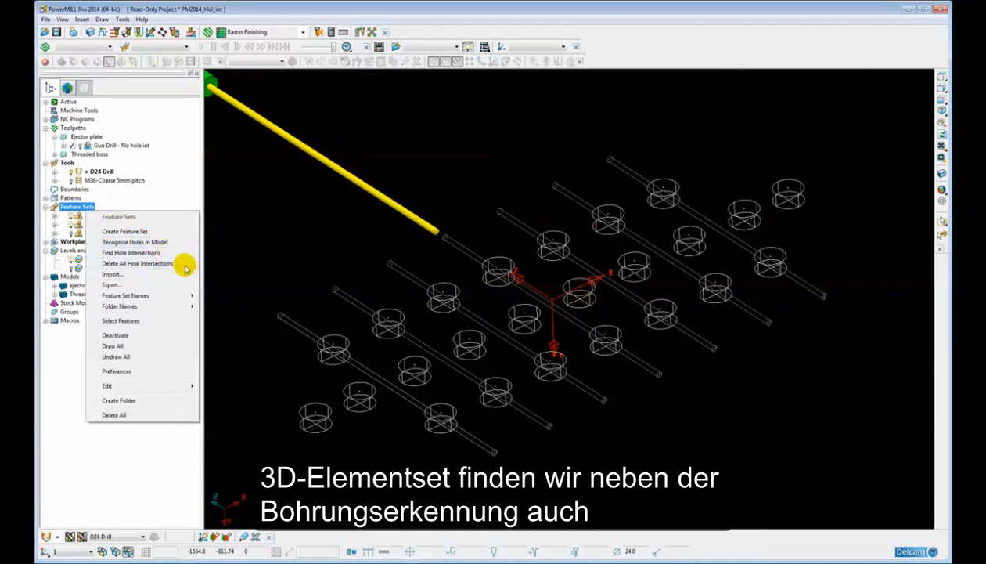
click(149, 255)
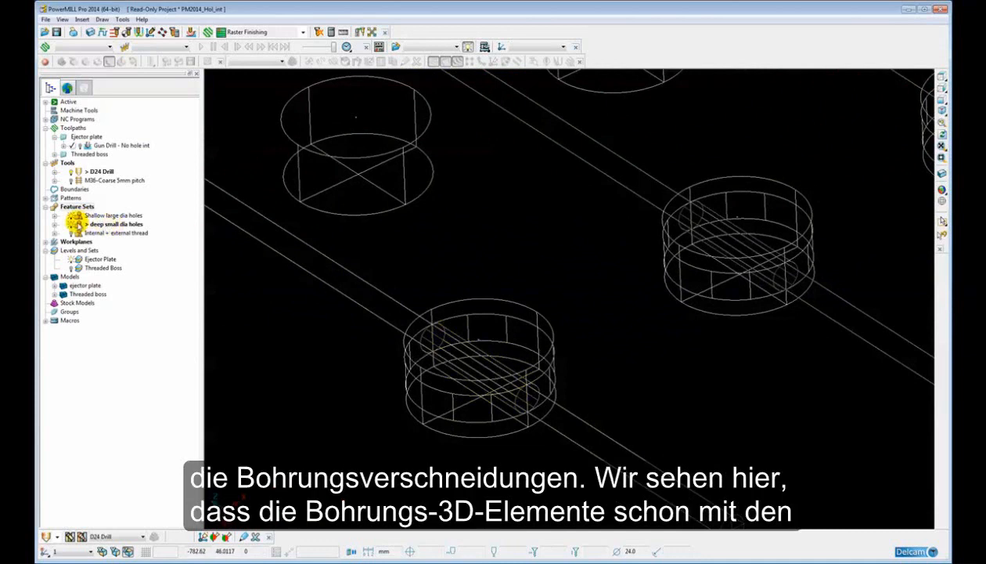
Hide the "Shallow large dia holes" feature set and inspect the intersection segments on the deep small diameter holes
click(70, 215)
scroll(707, 270, down, 5)
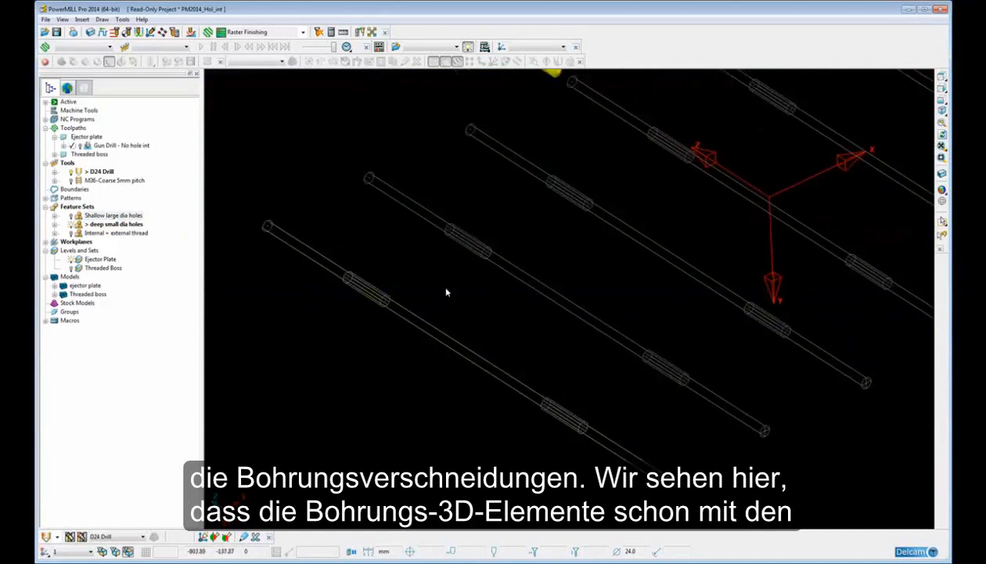
shift+middle_drag(445, 289, 415, 307)
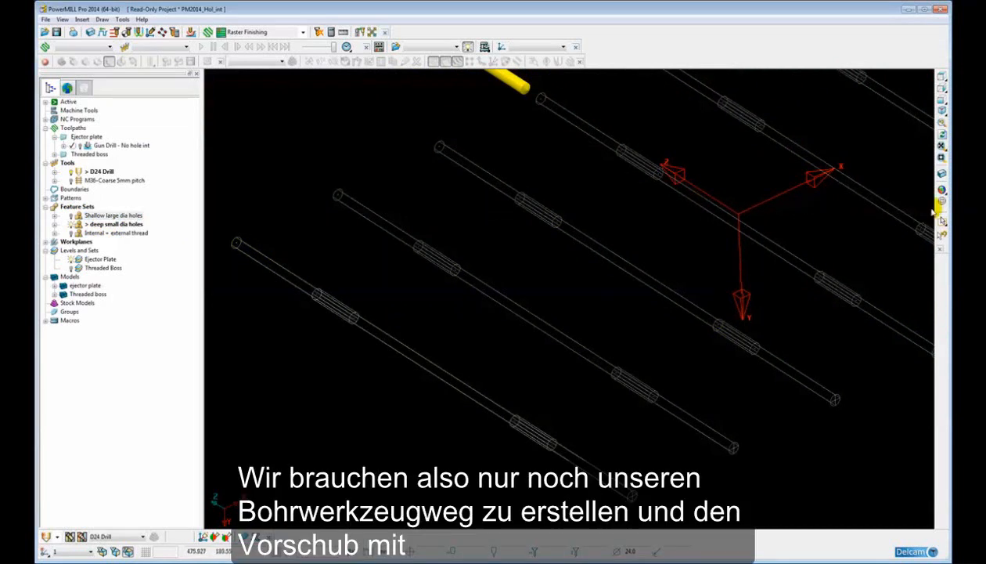
middle_drag(662, 198, 478, 284)
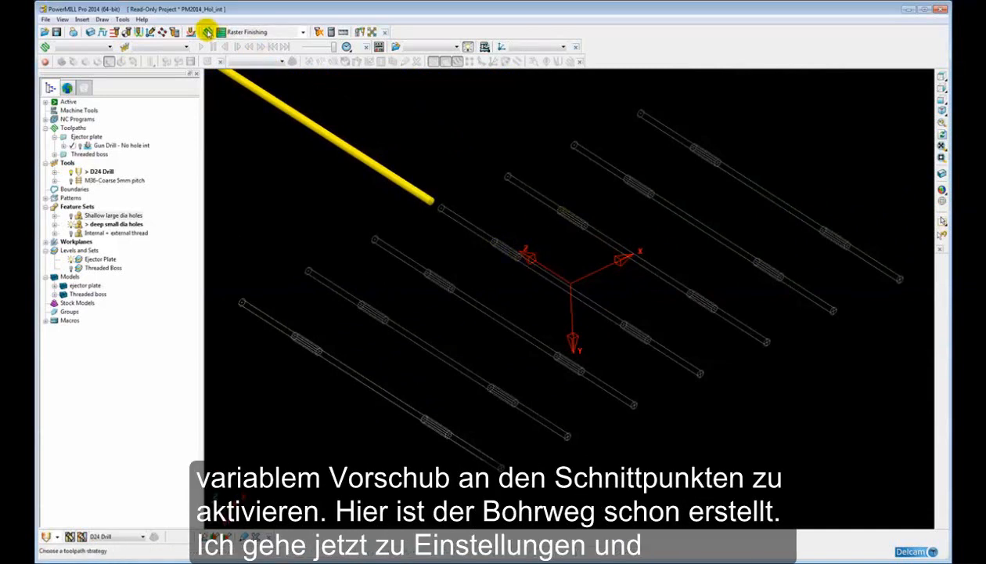
Activate the "Gun Drill - No hole int" toolpath, open its settings and create an editable copy of it
double_click(86, 146)
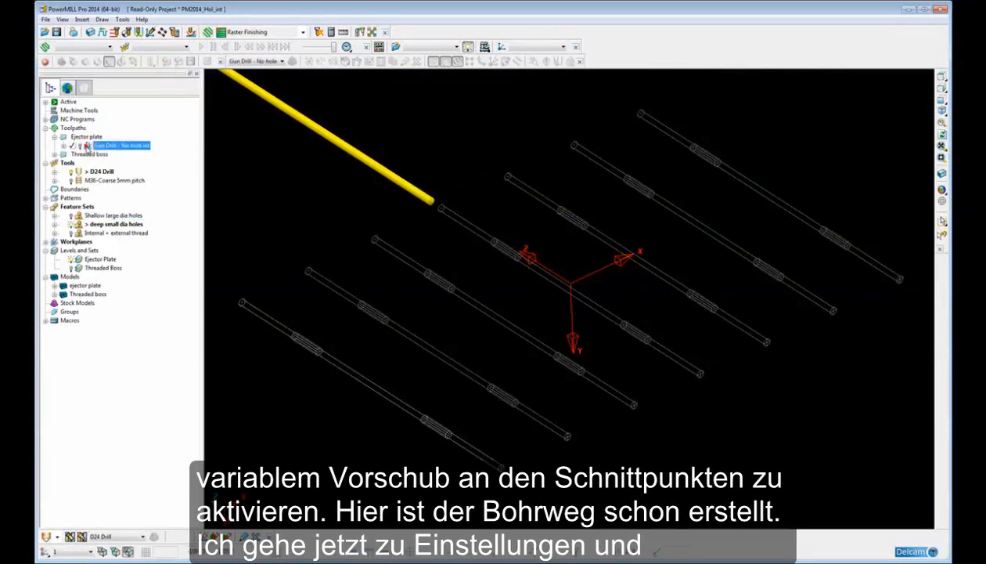
right_click(87, 147)
click(110, 213)
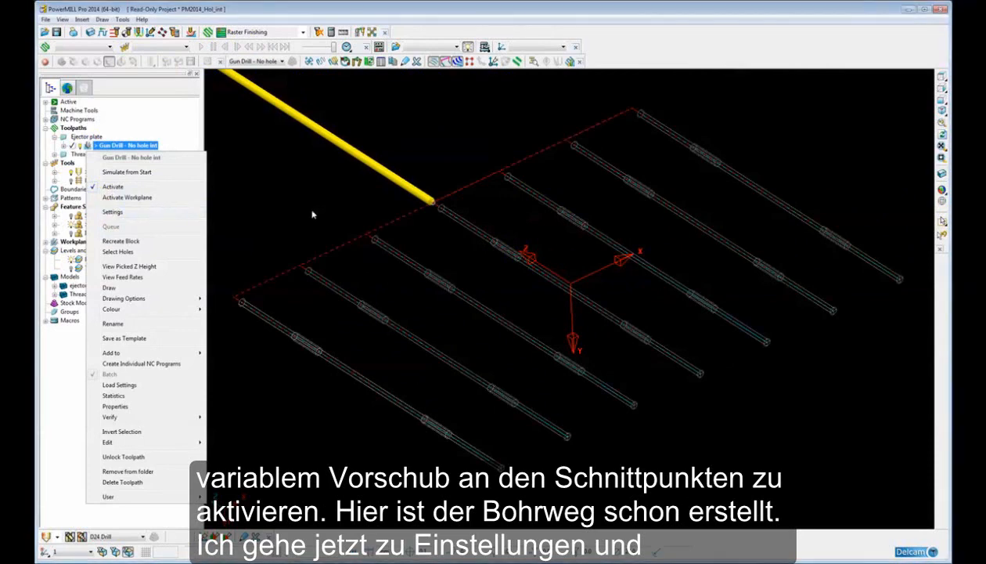
mouse_move(315, 188)
mouse_down()
mouse_move(321, 118)
mouse_move(310, 113)
mouse_up()
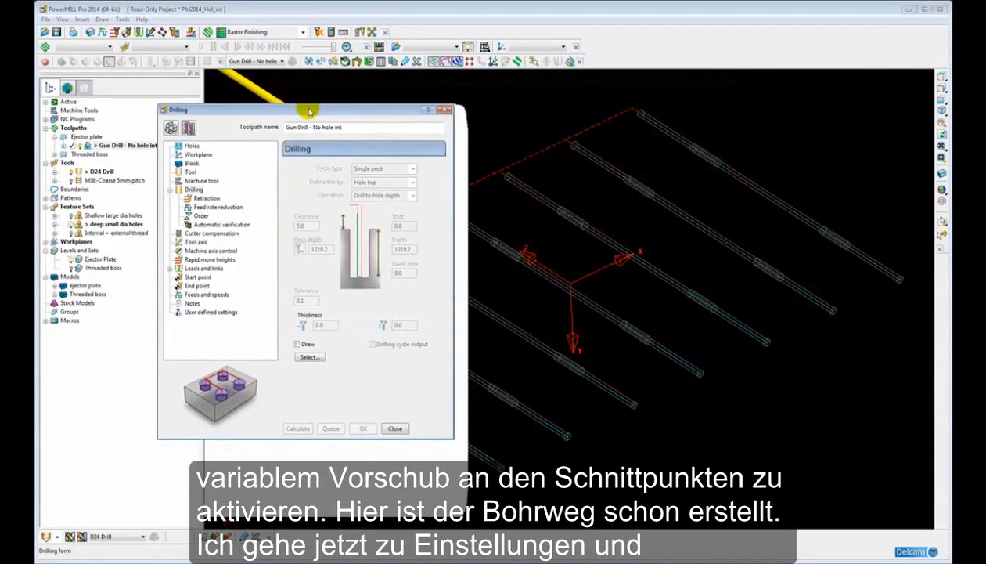
click(188, 127)
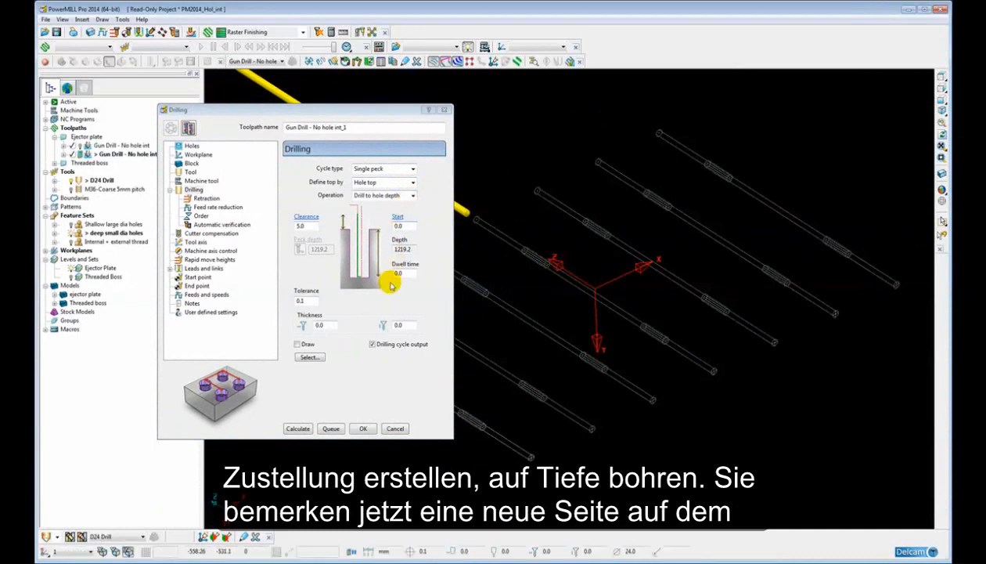
Enable feed rate reduction at hole intersections with a safety margin of 5 and a distance of 20
click(220, 207)
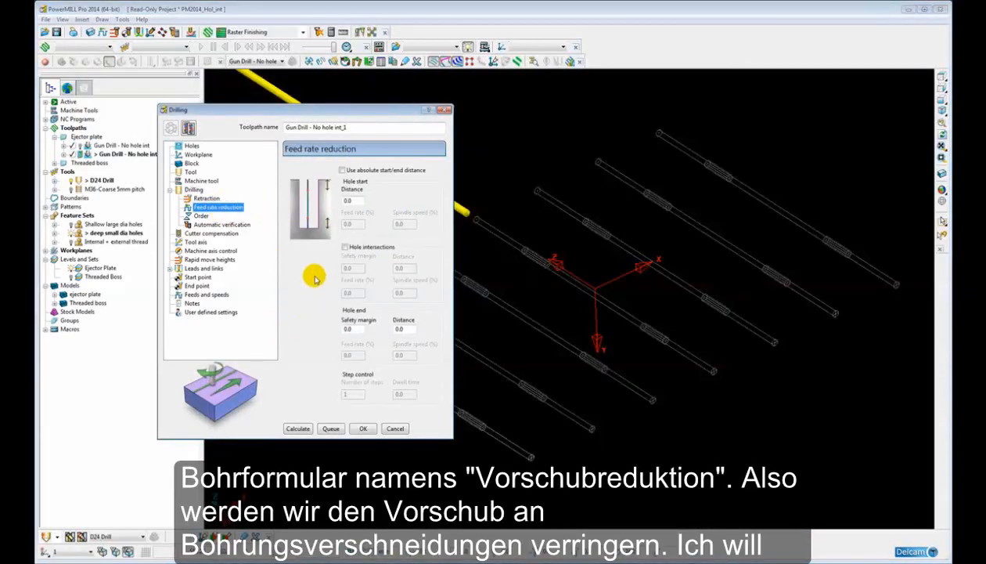
click(345, 247)
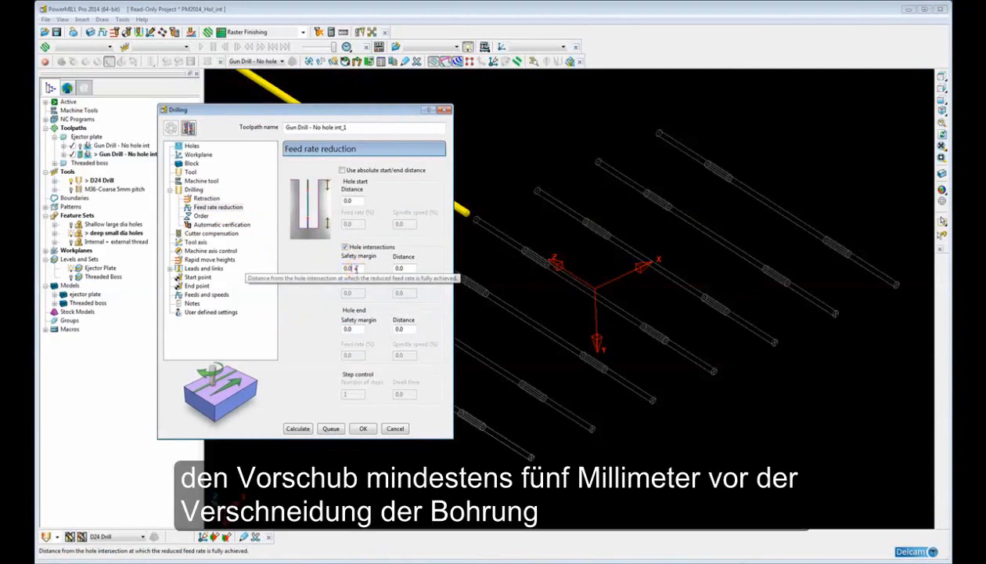
drag(355, 269, 339, 270)
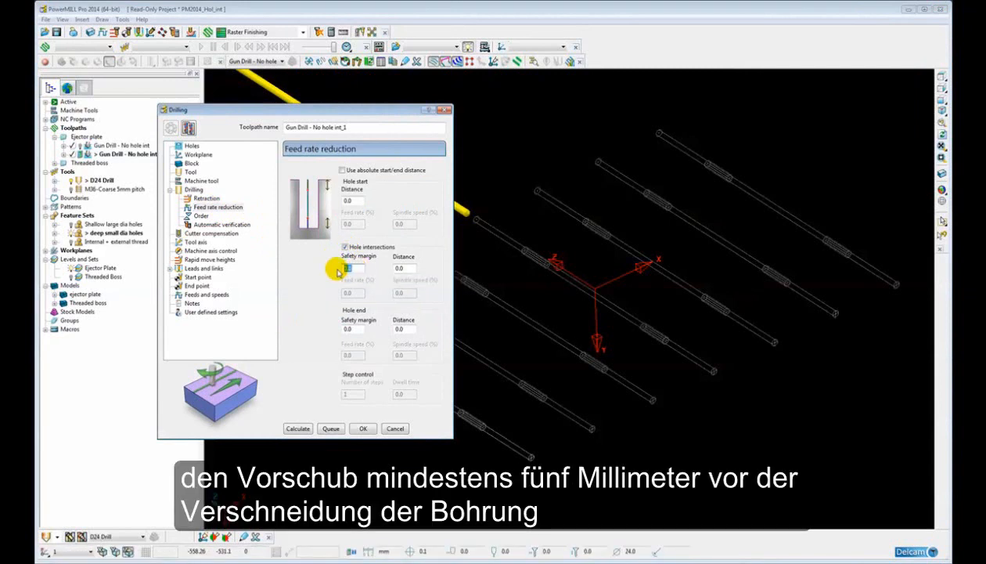
text(5)
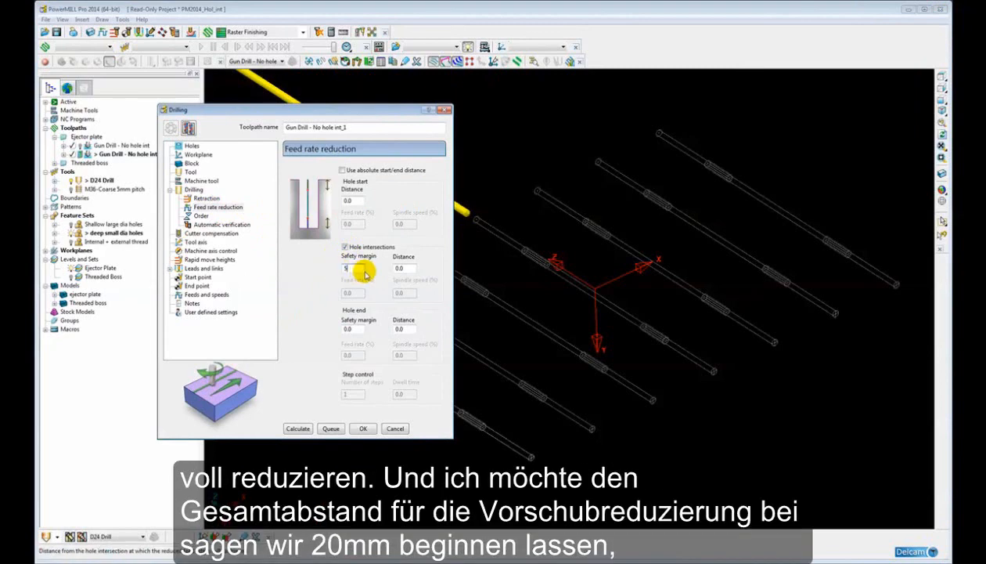
click(406, 268)
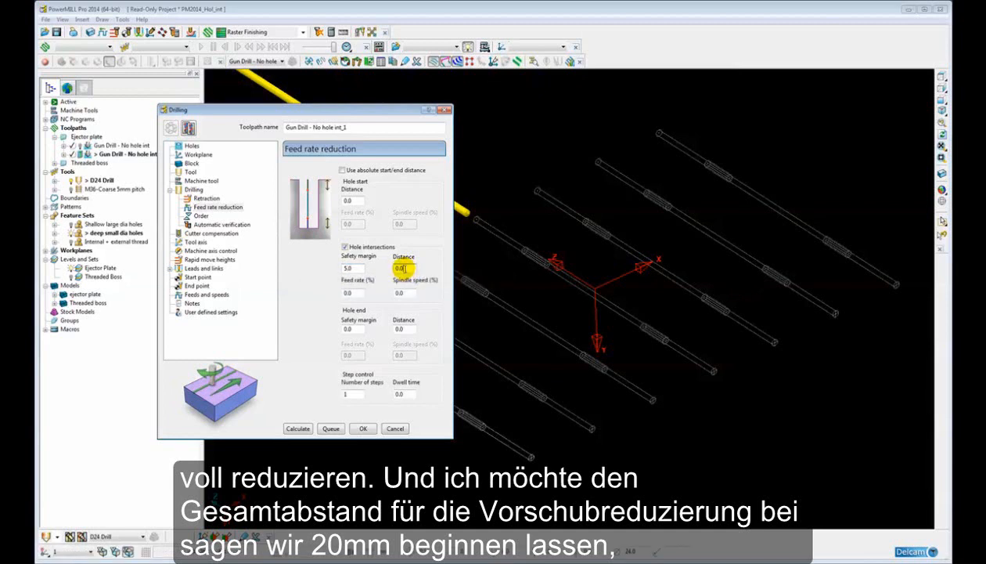
double_click(399, 268)
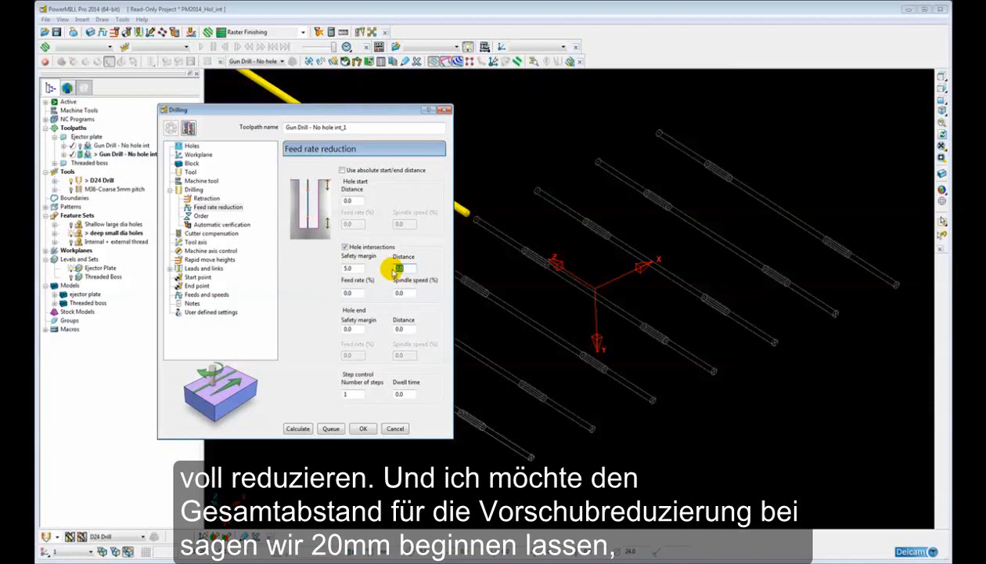
text(20)
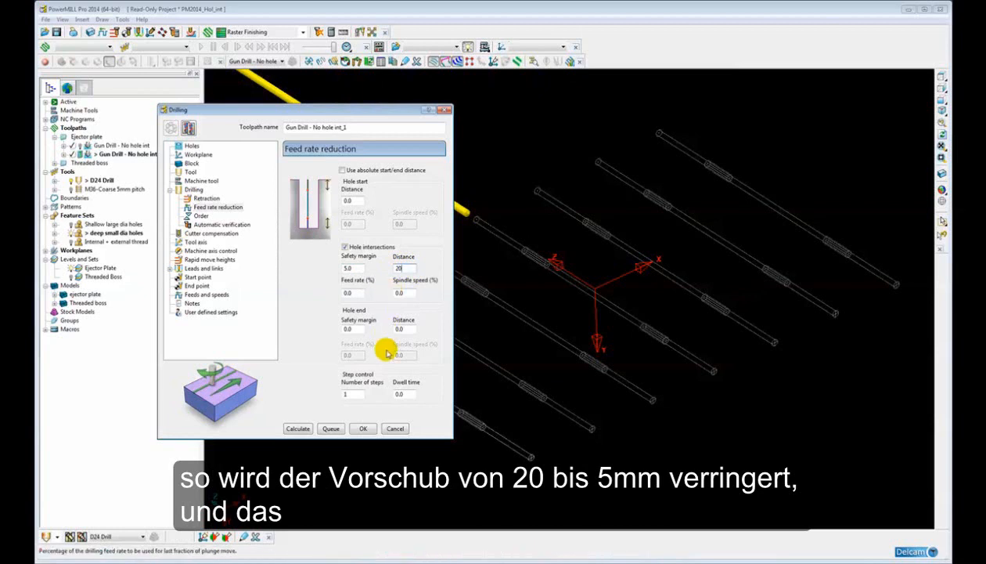
Set the feed rate reduction to 4 steps, with 30% feed rate and 50% spindle speed at hole intersections
click(345, 393)
text(4)
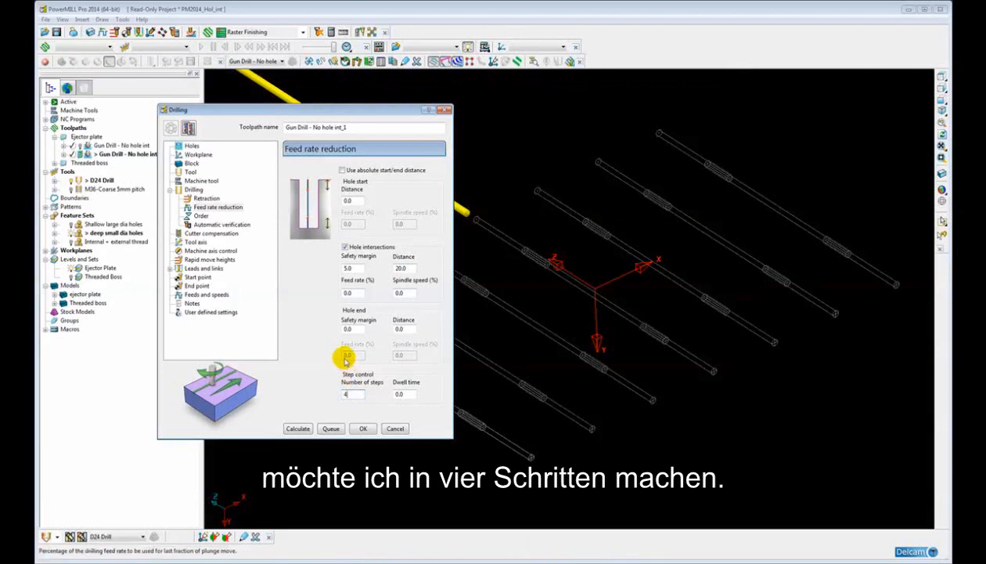
click(349, 293)
text(3)
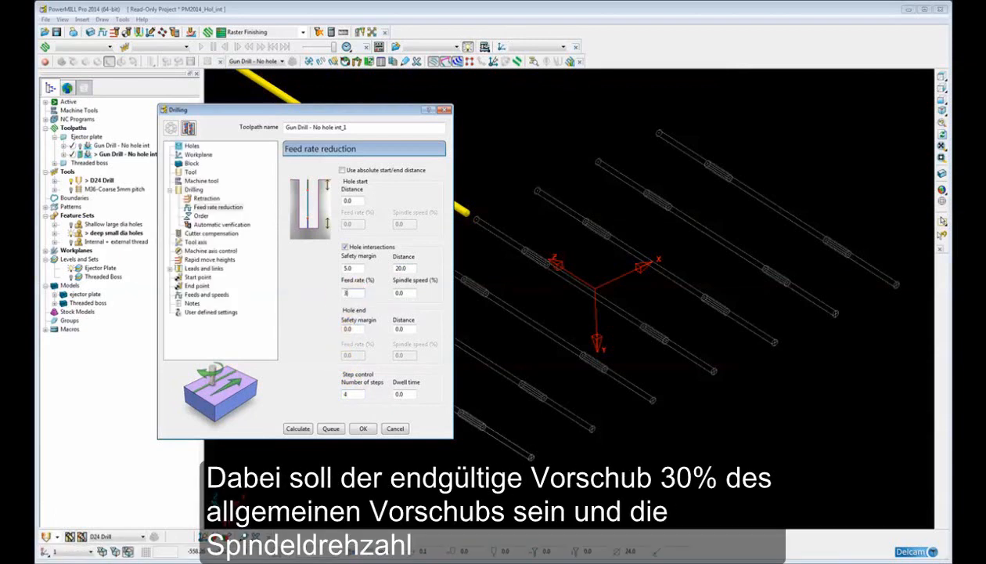
text(0)
click(404, 293)
drag(395, 292, 425, 302)
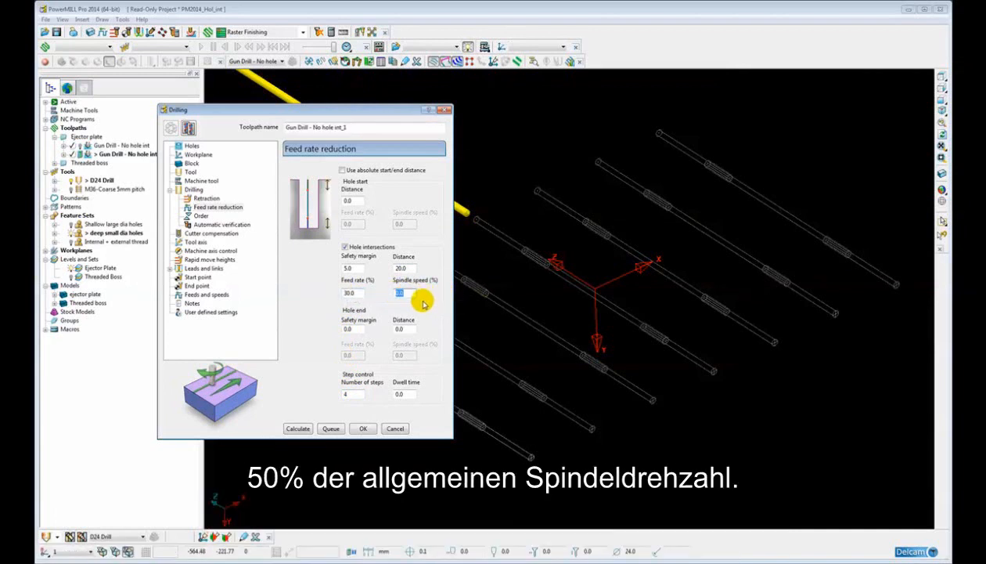
text(5)
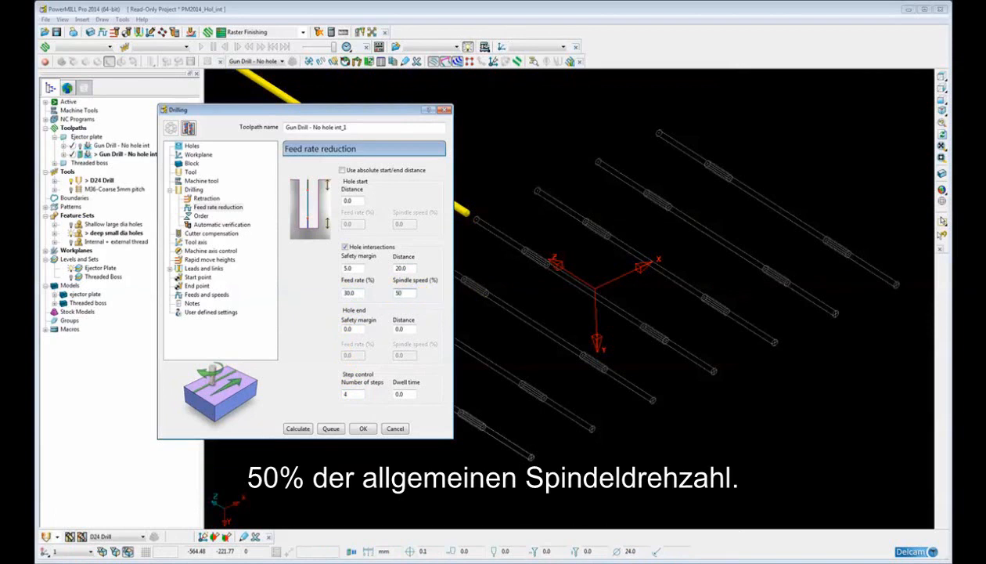
text(0)
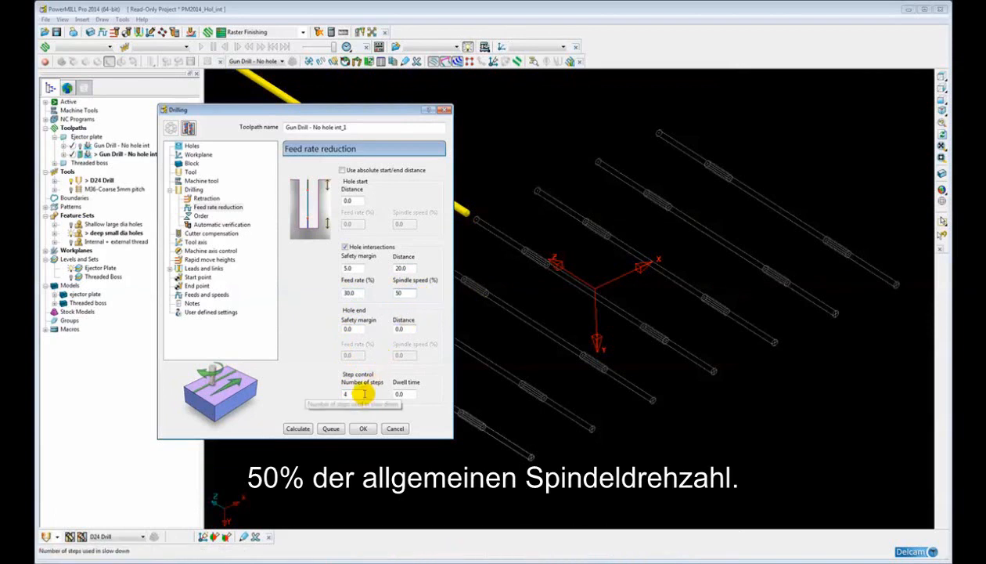
Select all holes of the listed diameter for the copied drilling toolpath and calculate it
click(194, 189)
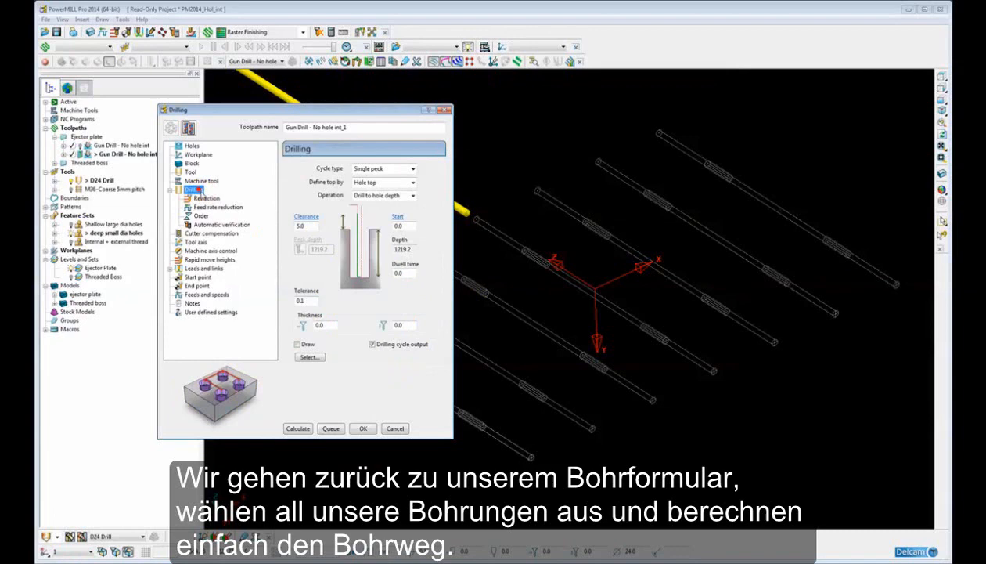
click(309, 356)
click(98, 142)
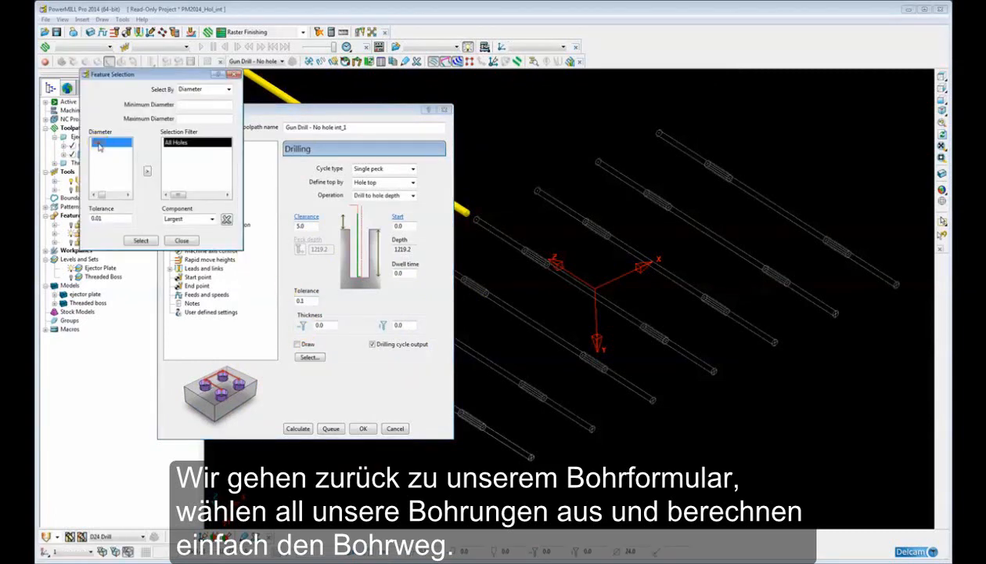
click(147, 171)
click(145, 239)
click(181, 240)
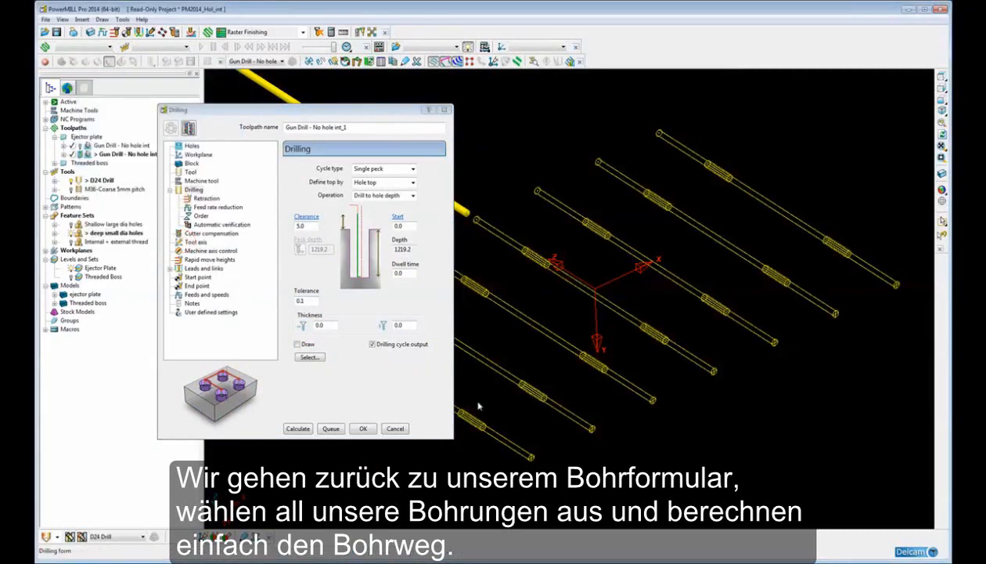
click(298, 430)
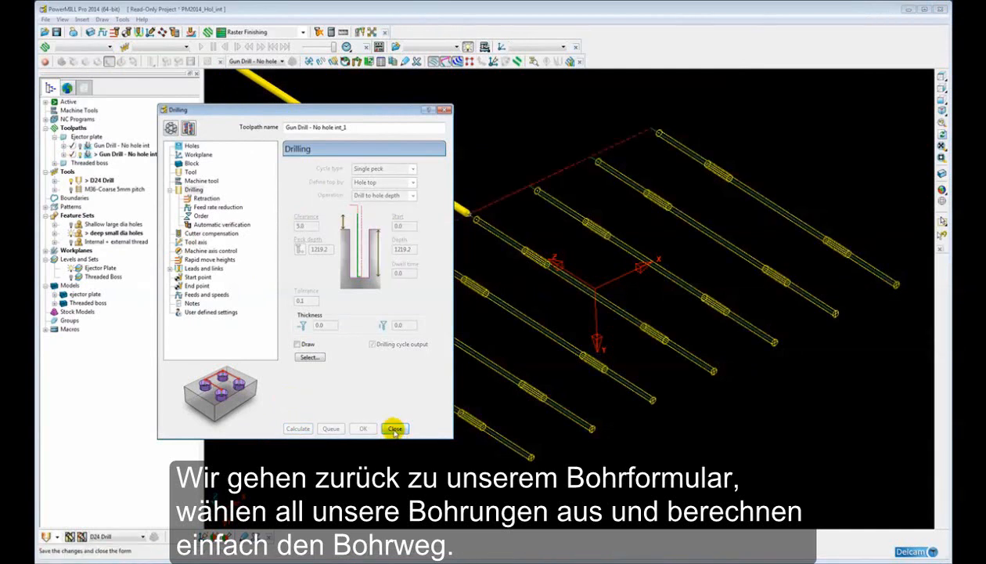
Close the drilling settings and draw the copied gun drill toolpath's points, examining them where a hole intersection begins
click(394, 430)
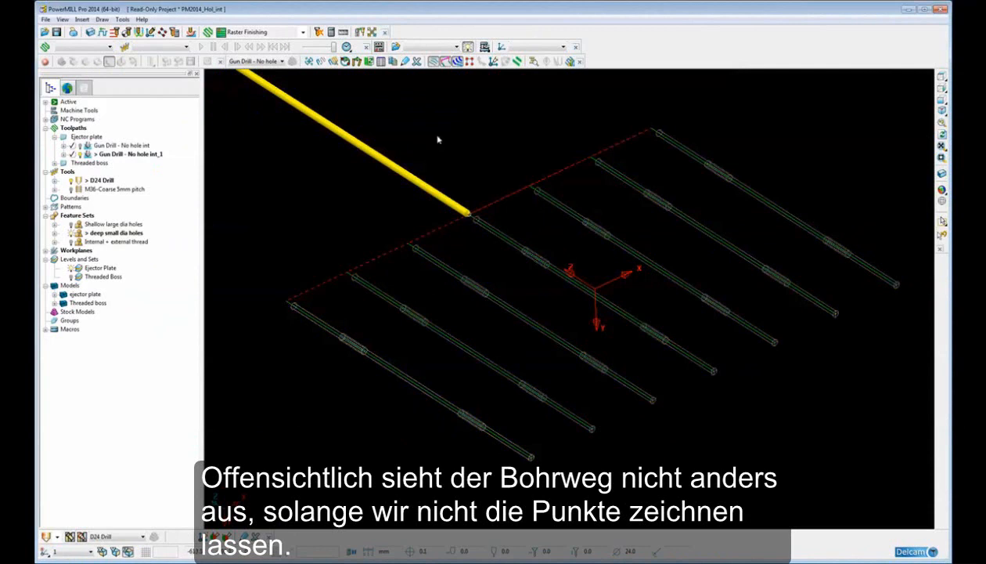
click(470, 61)
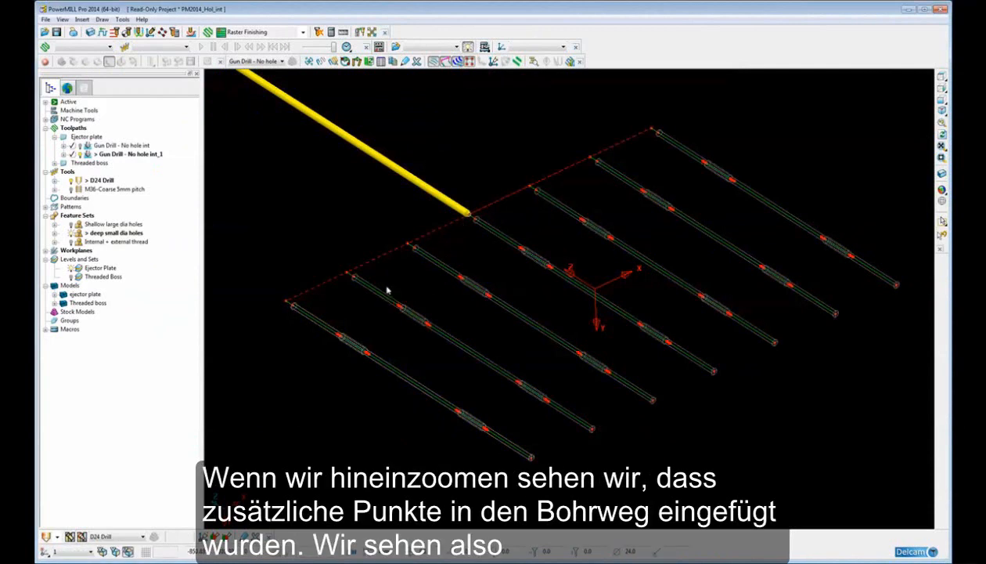
drag(404, 316, 443, 350)
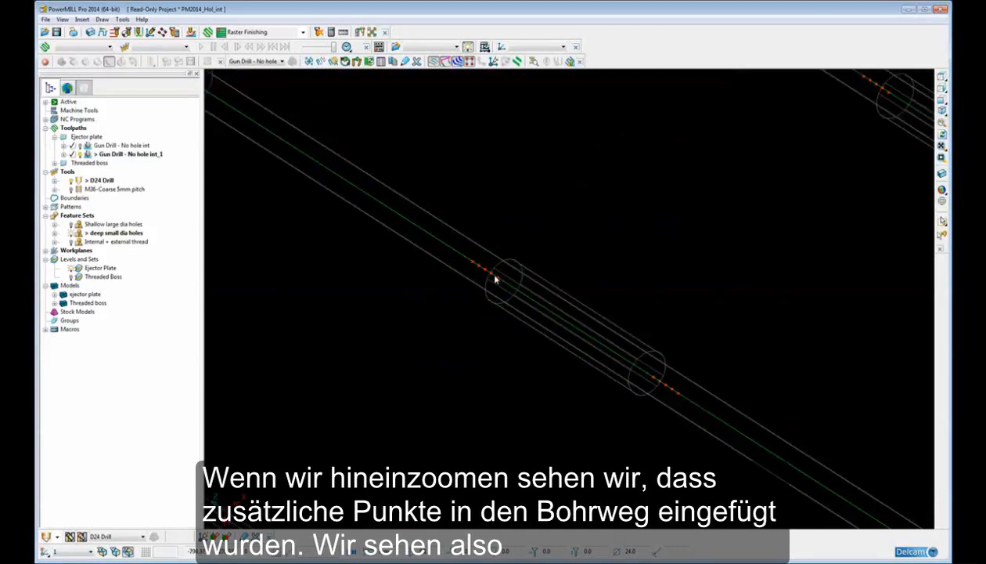
middle_drag(475, 247, 643, 333)
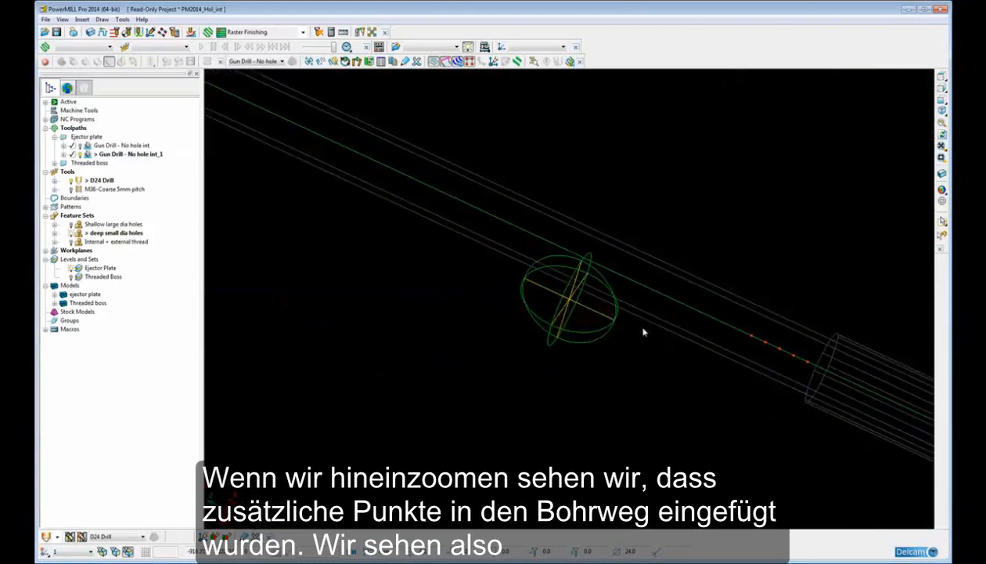
shift+middle_drag(787, 382, 571, 275)
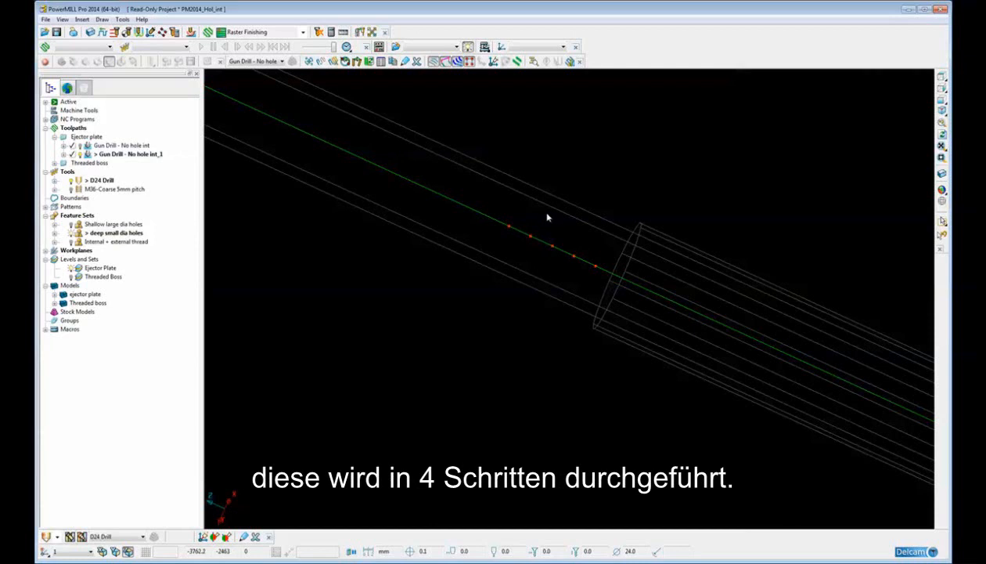
scroll(547, 231, down, 5)
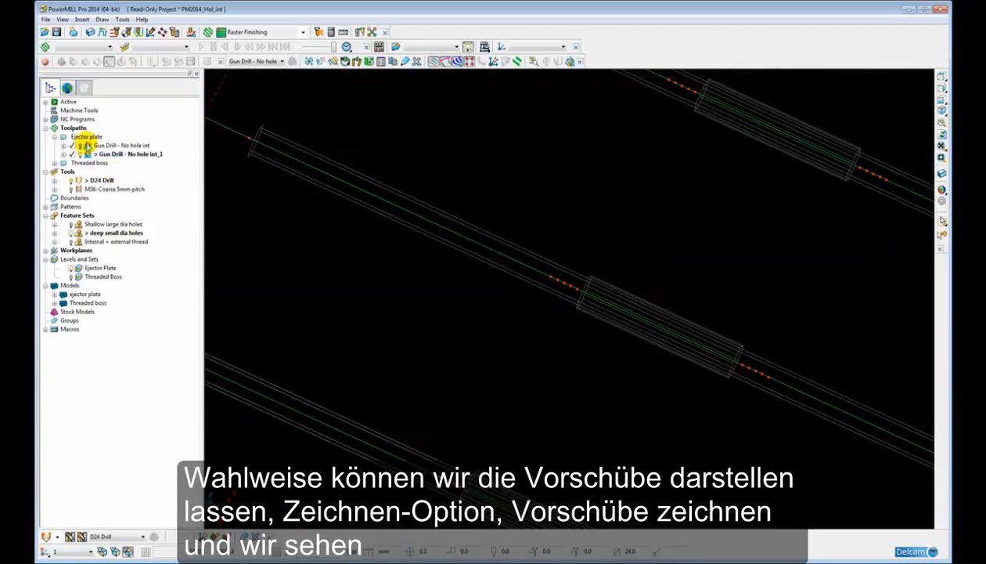
Draw the feed rates on the "Gun Drill - No hole int_1" toolpath, review the feed rate list and close it
right_click(73, 155)
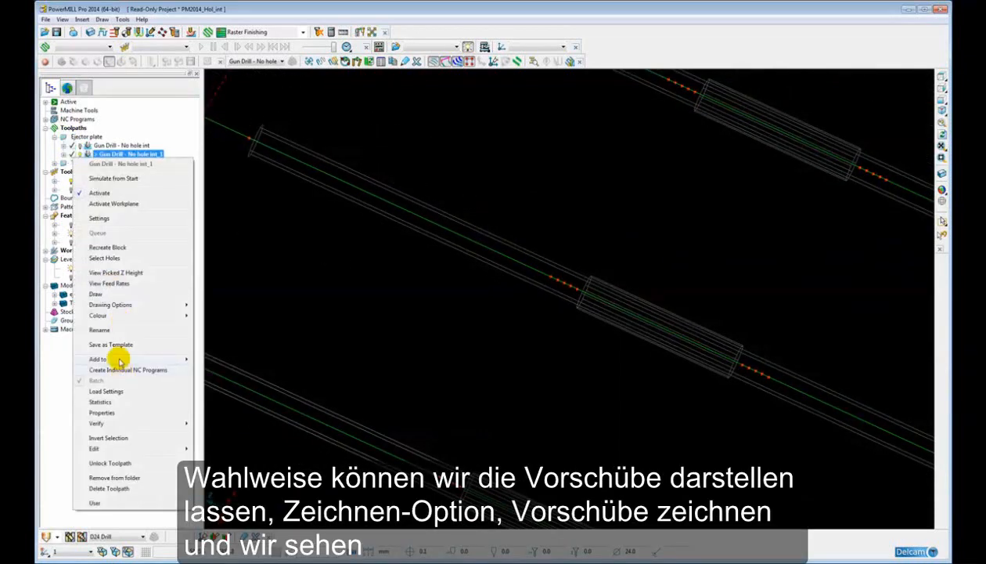
mouse_move(109, 308)
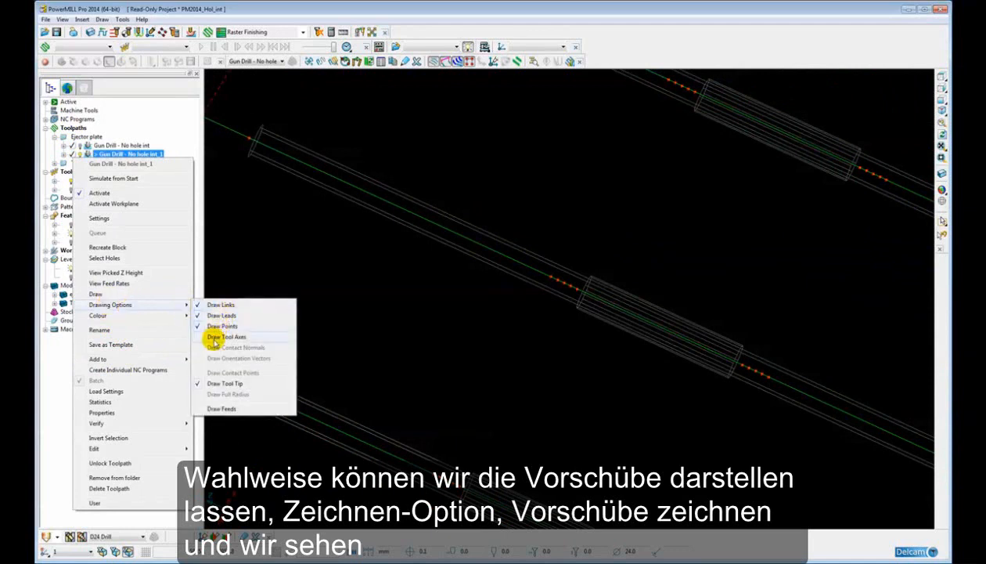
click(205, 407)
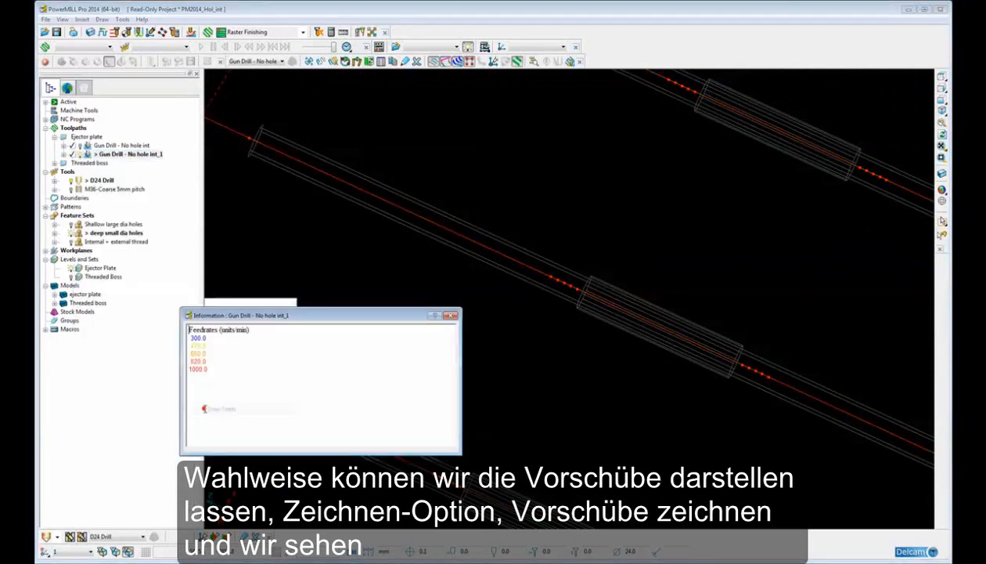
drag(329, 316, 357, 304)
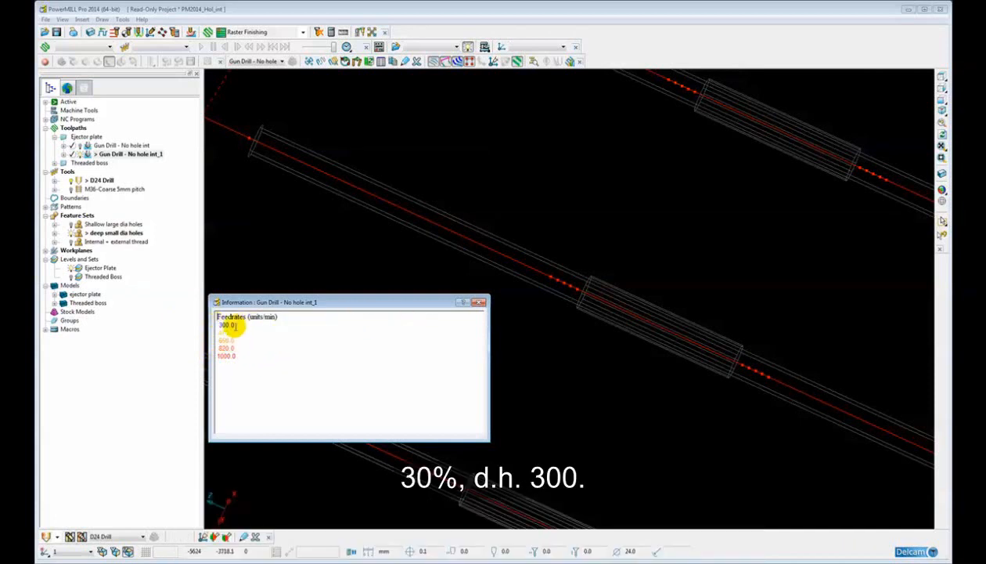
click(479, 303)
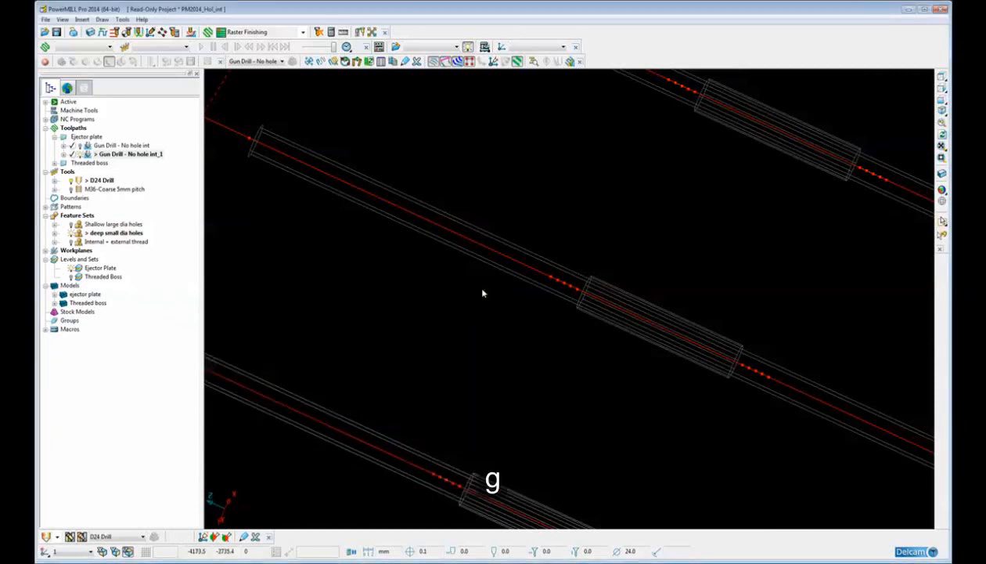
Shade the ejector plate model and bring the whole plate into view
scroll(484, 294, down, 3)
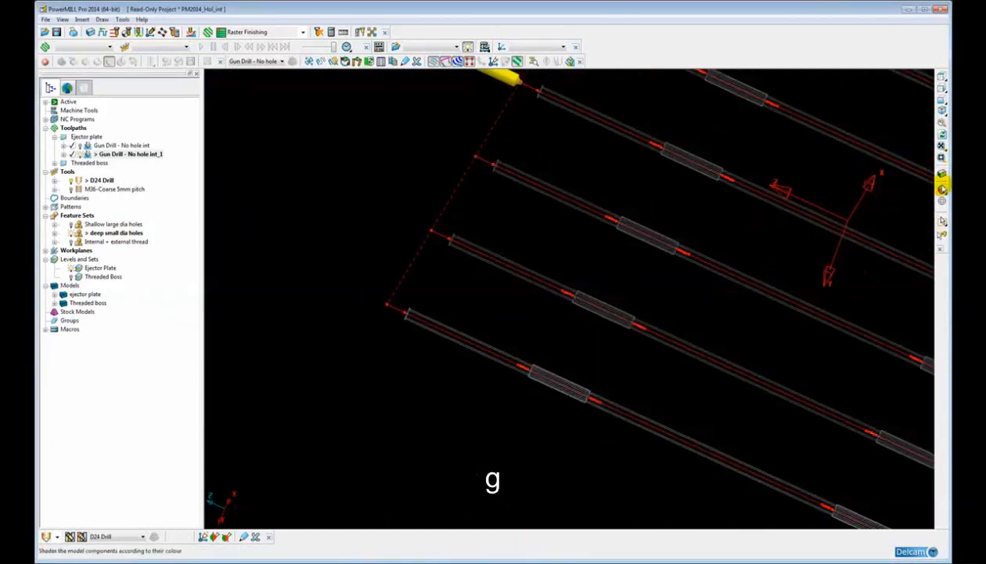
click(942, 175)
scroll(656, 249, down, 1)
scroll(546, 330, up, 2)
scroll(546, 329, down, 2)
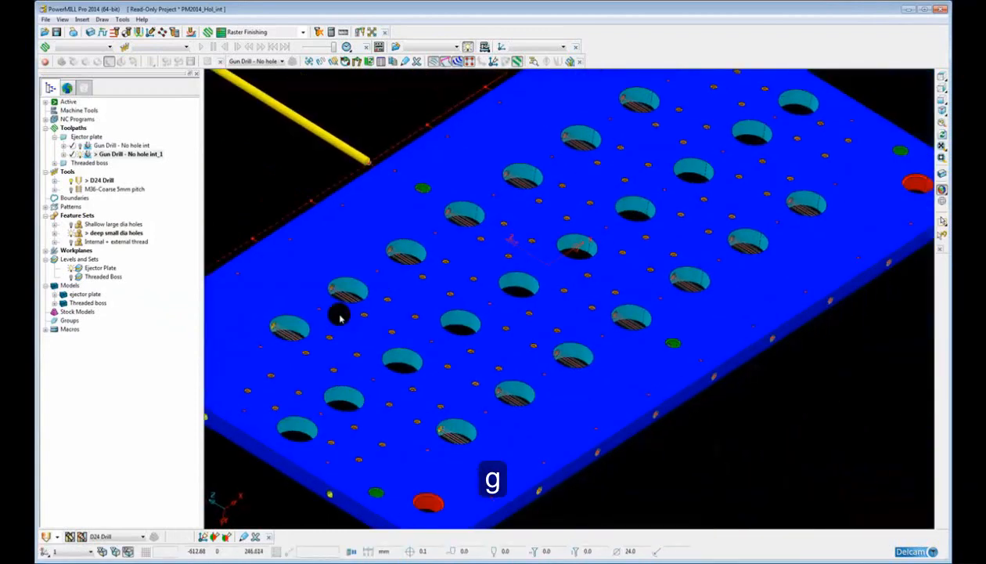
mouse_move(342, 308)
middle_down()
mouse_move(357, 288)
mouse_move(418, 324)
mouse_move(389, 321)
middle_up()
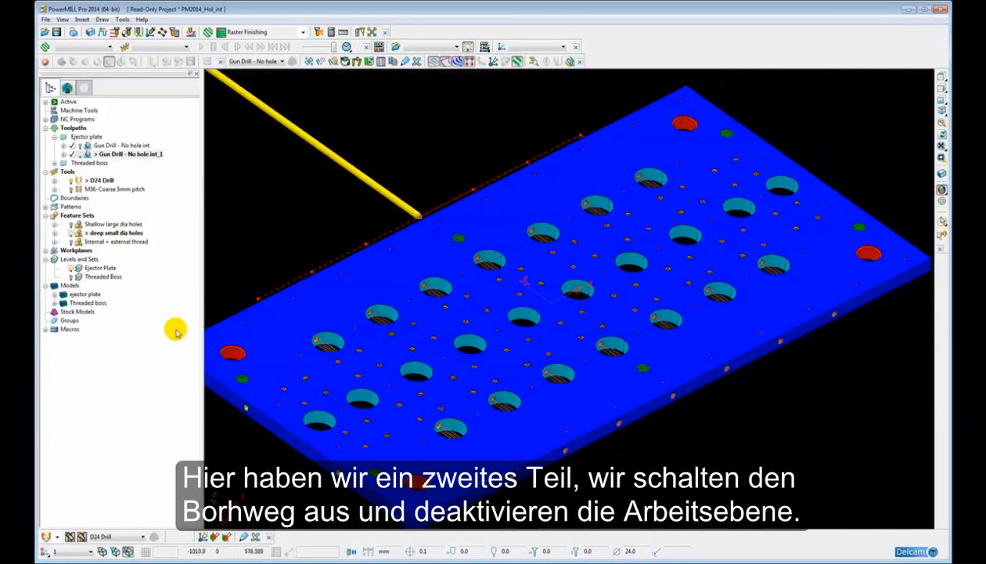
Replace the Ejector Plate level, deep small dia holes and gun drill toolpath in the display with the Threaded Boss level, deactivating the toolpath
click(76, 269)
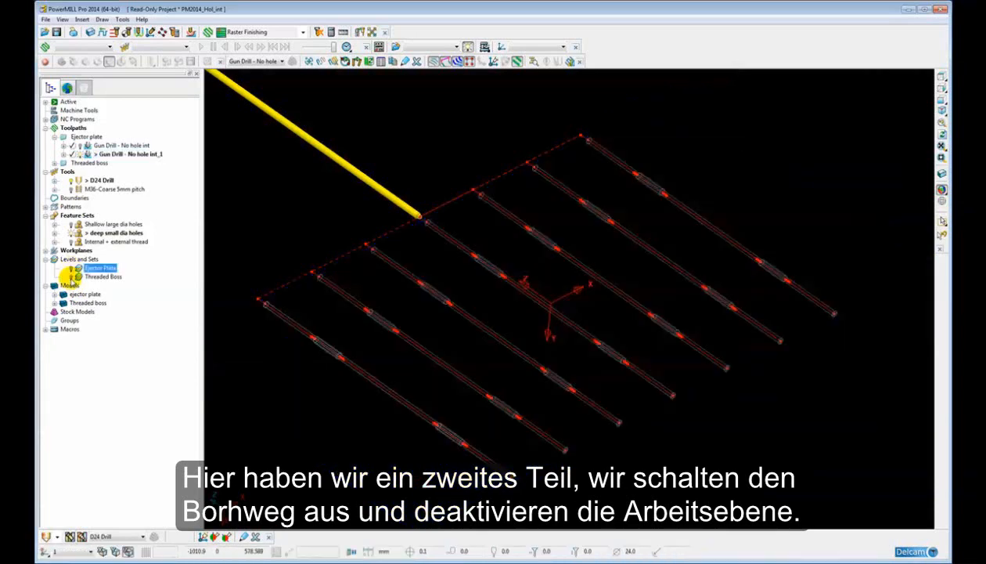
click(70, 232)
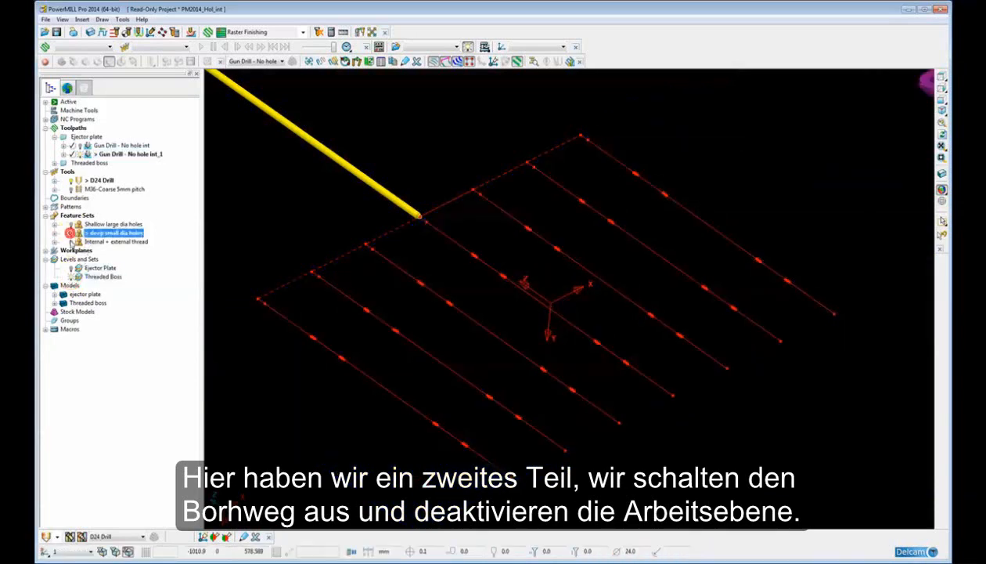
double_click(87, 154)
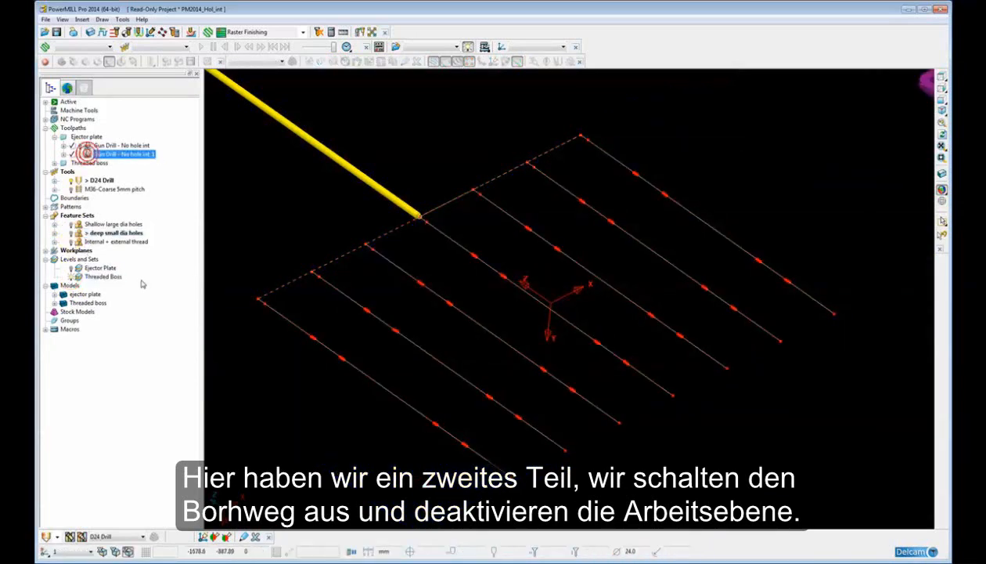
click(80, 154)
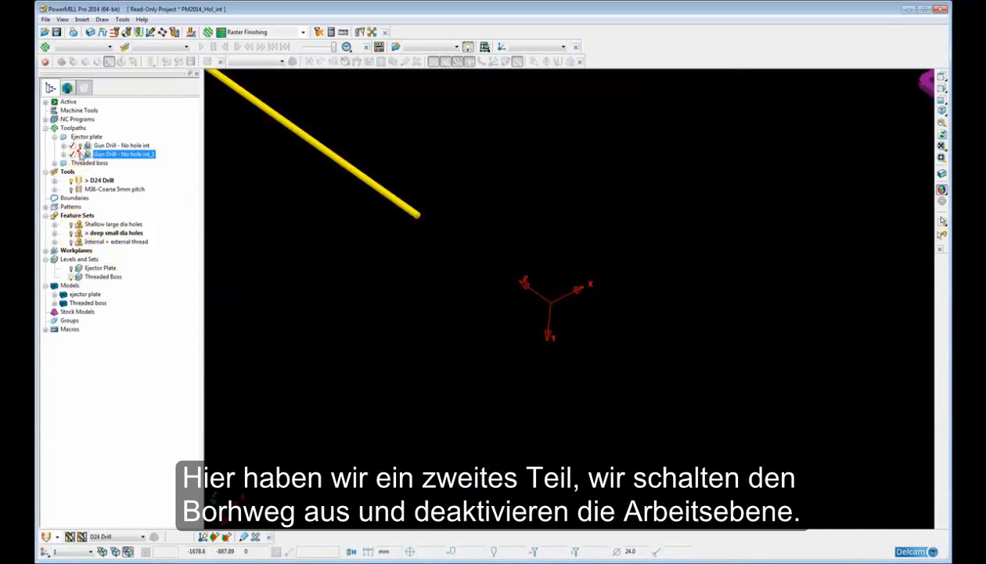
Deactivate workplane 1 and make the M36-Coarse 5mm pitch thread mill the active tool
scroll(227, 174, up, 2)
middle_drag(227, 174, 287, 203)
shift+middle_drag(638, 360, 541, 298)
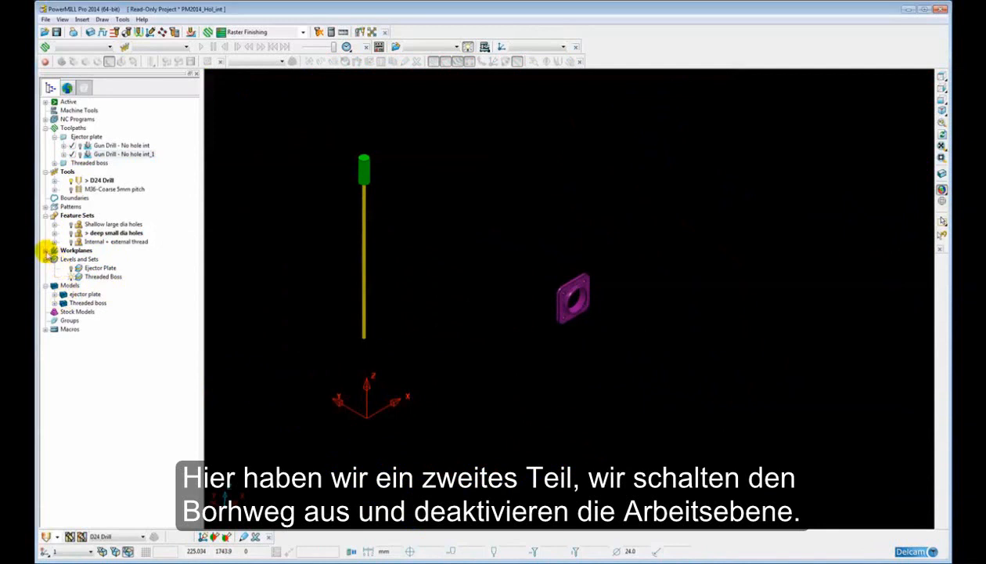
click(46, 250)
double_click(78, 260)
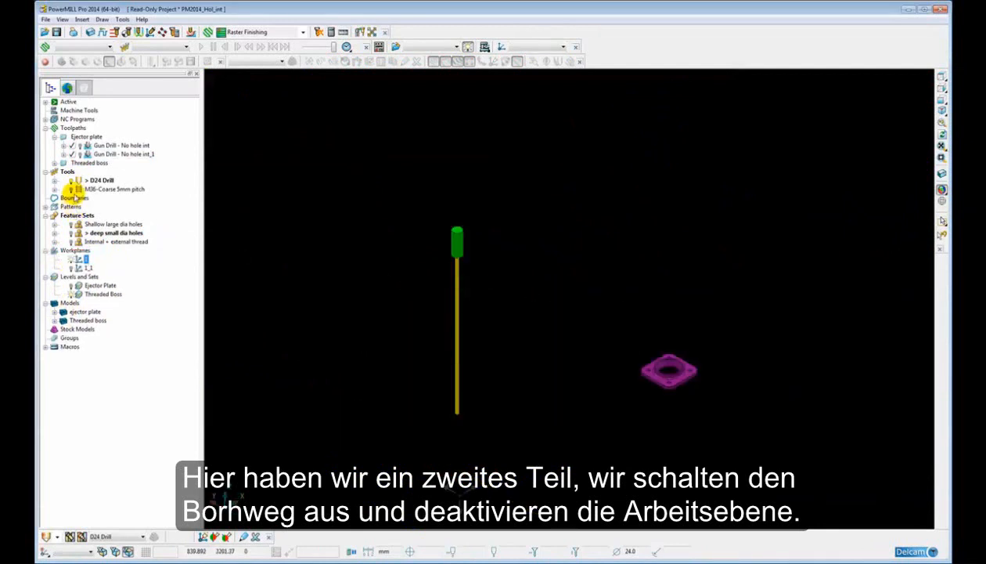
double_click(88, 189)
key(F6)
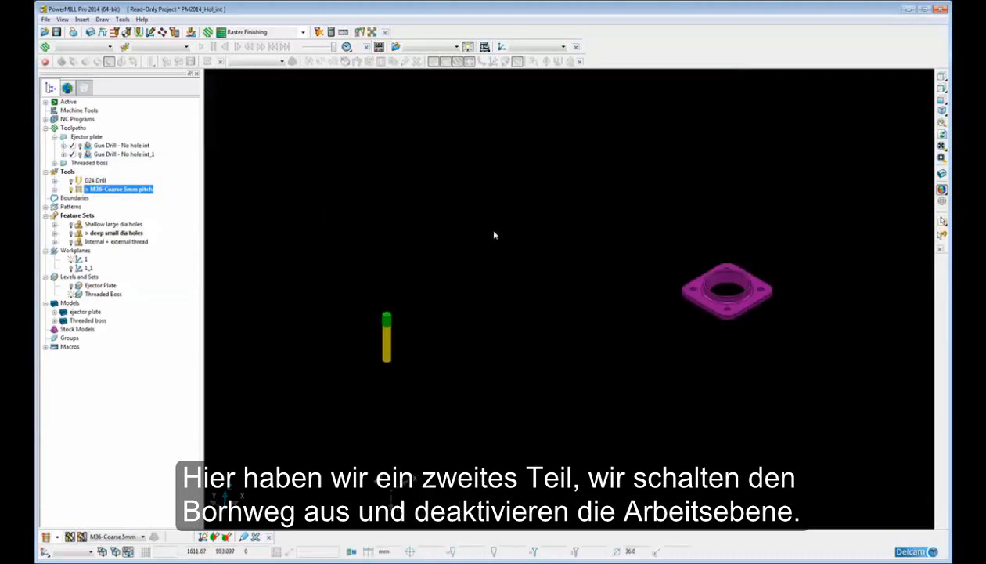
Examine the threaded boss plate, picking out the tapered inner bore face and the outer wall of the boss
shift+middle_drag(671, 286, 504, 289)
shift+middle_drag(498, 328, 567, 240)
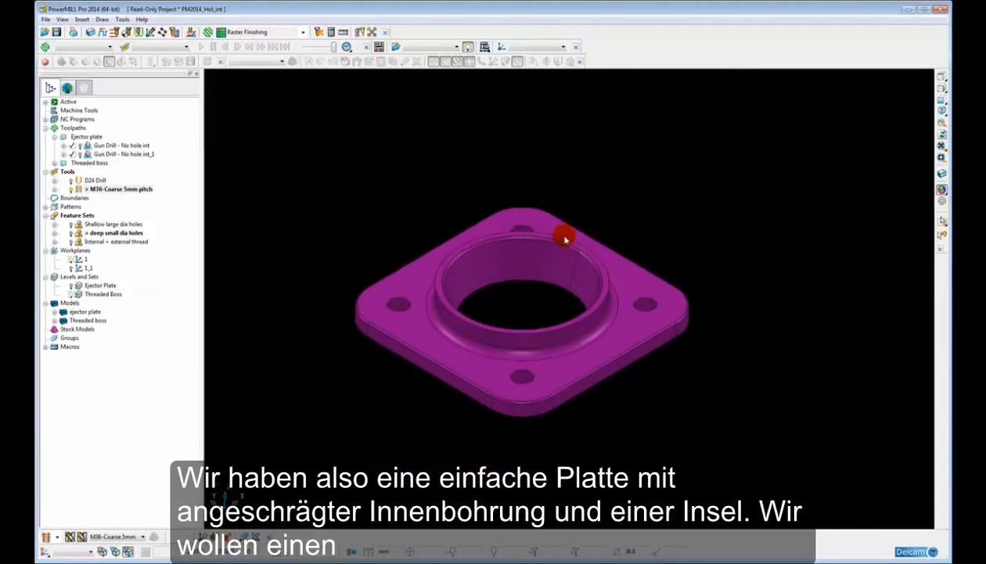
shift+middle_drag(519, 289, 570, 280)
click(522, 336)
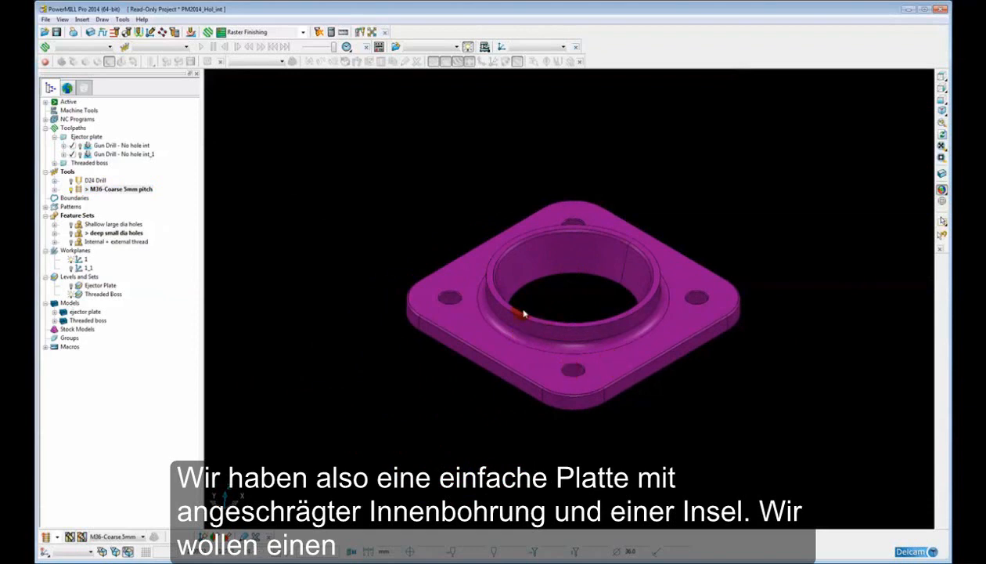
scroll(520, 304, up, 3)
click(567, 229)
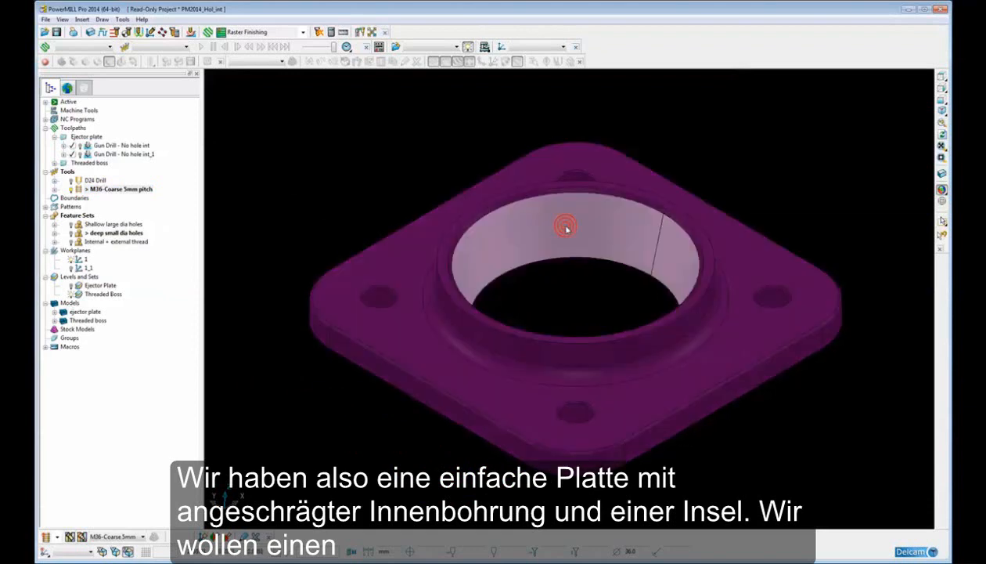
click(468, 328)
middle_drag(469, 329, 490, 326)
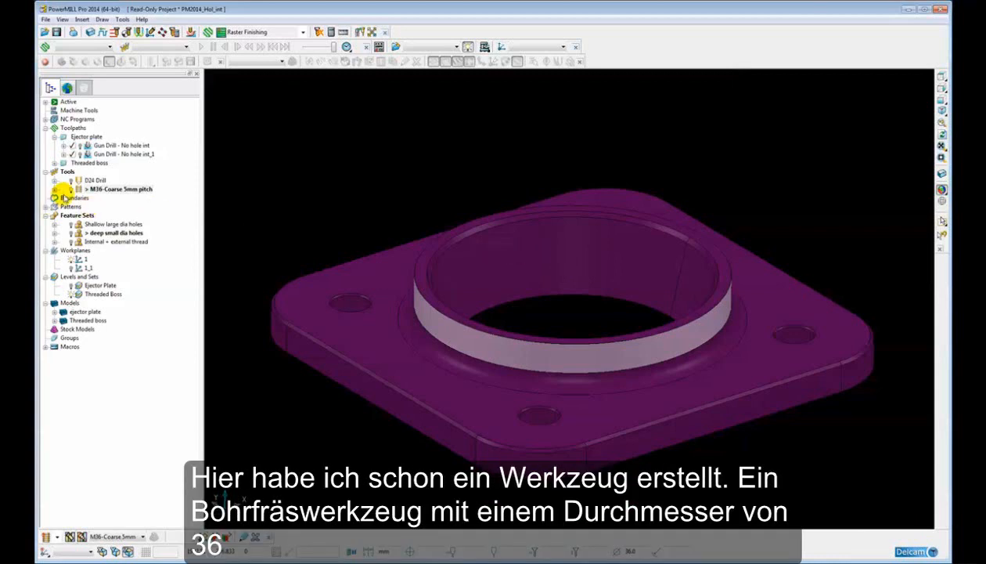
Check the active thread mill's diameter and pitch and rename the tool "M36-Coarse 4mm pitch"
right_click(78, 189)
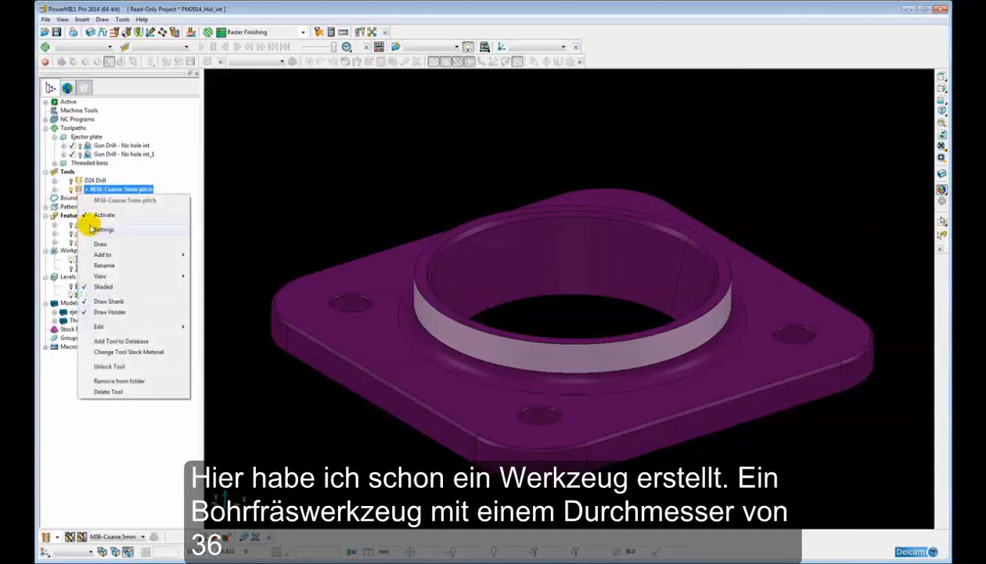
click(105, 229)
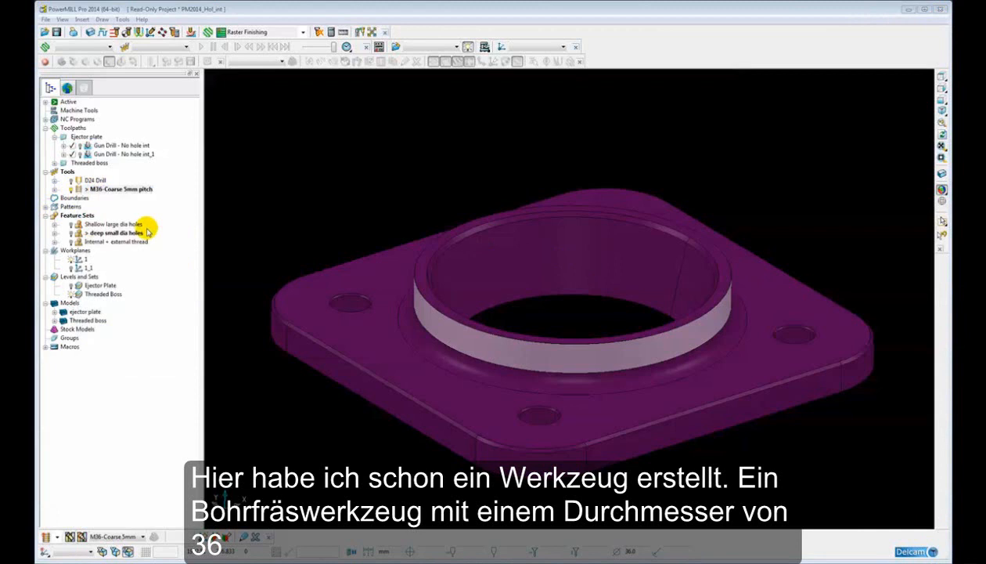
drag(223, 241, 222, 167)
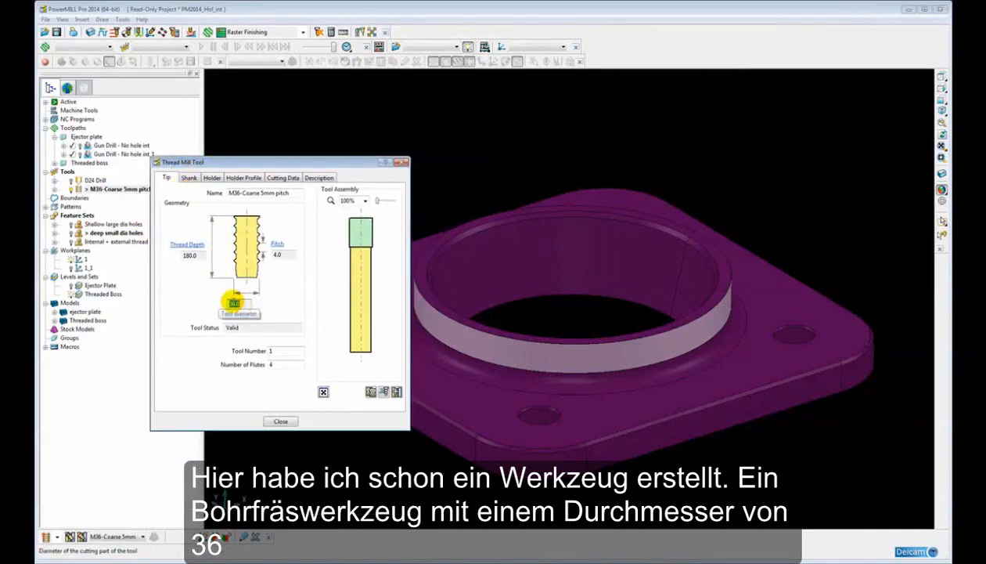
click(234, 303)
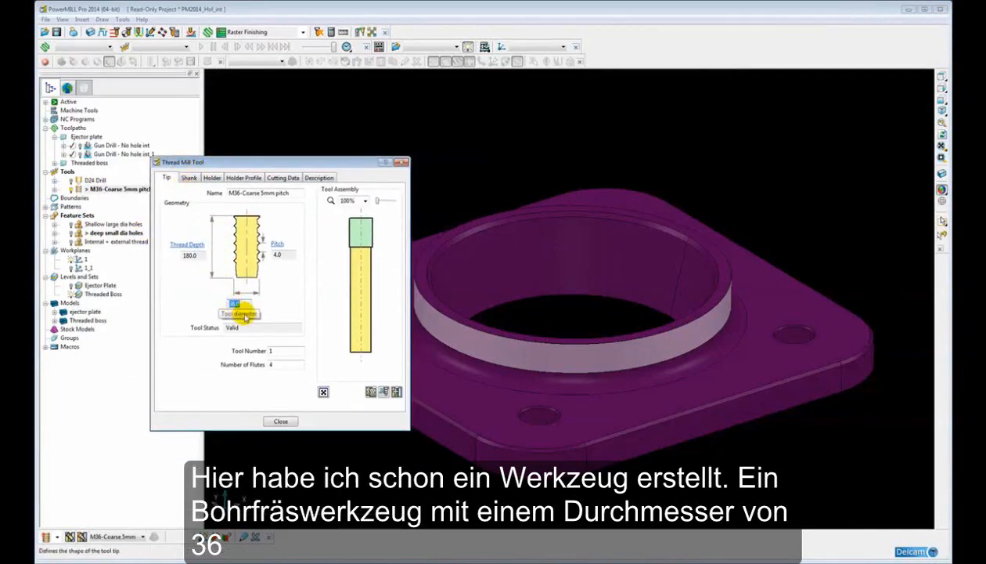
click(260, 193)
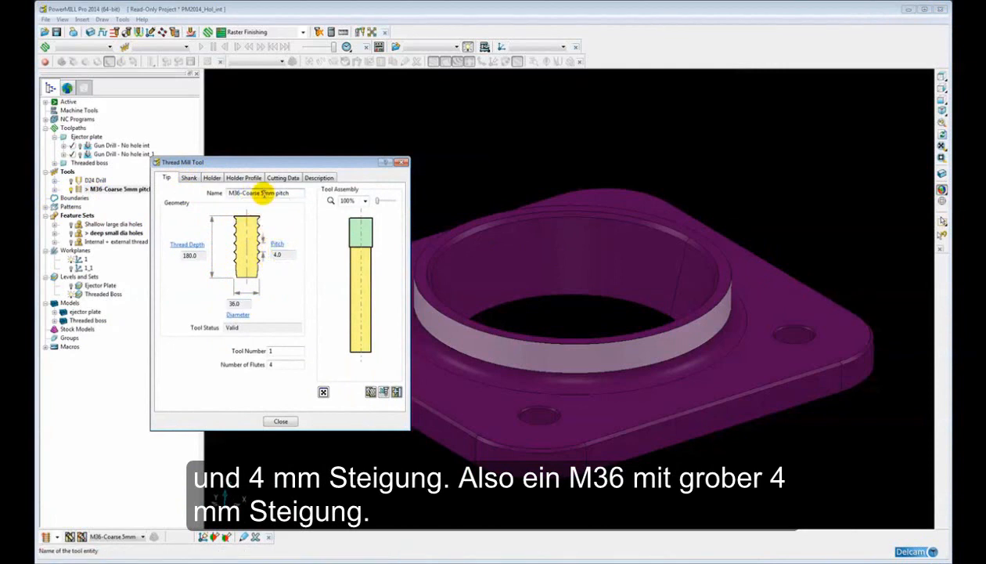
key(Delete)
text(4)
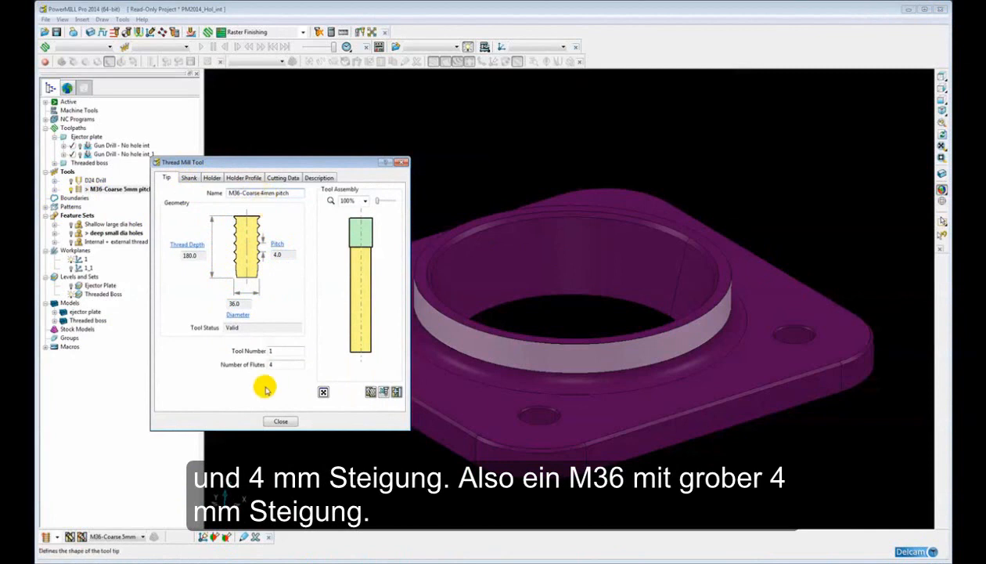
click(275, 421)
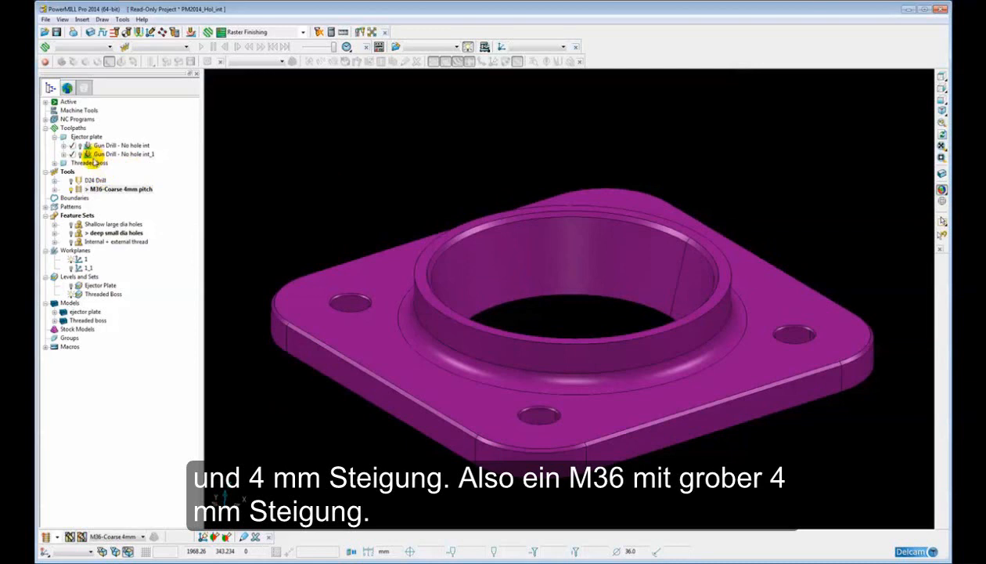
Activate the Internal Thread toolpath in the Threaded boss folder and create a copy of it from its settings
click(54, 137)
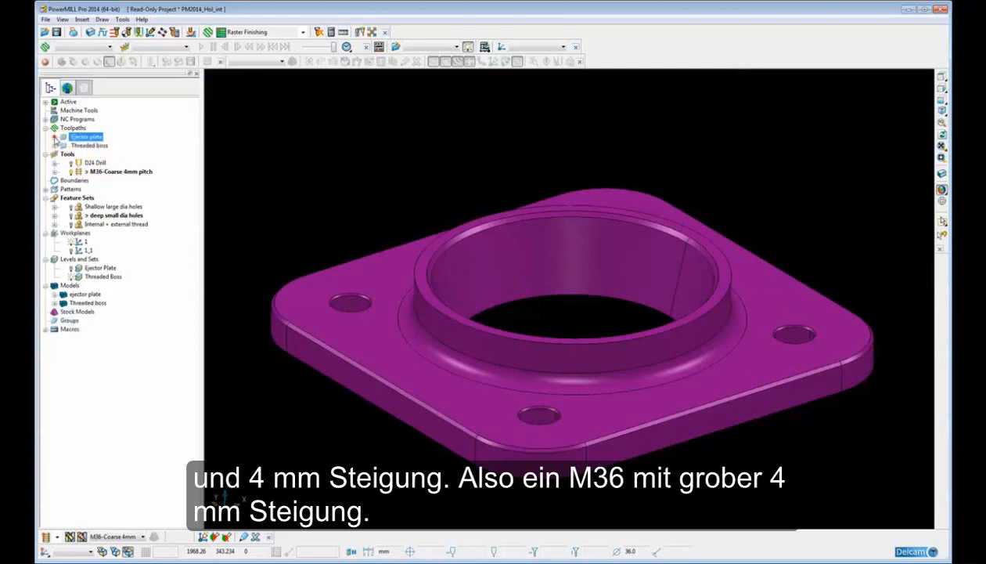
click(54, 145)
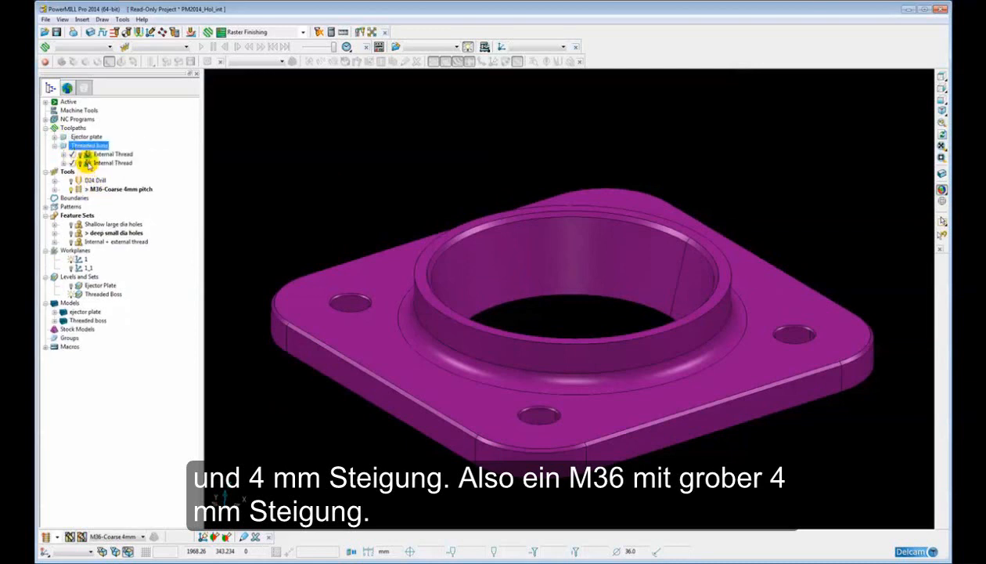
click(88, 163)
right_click(88, 163)
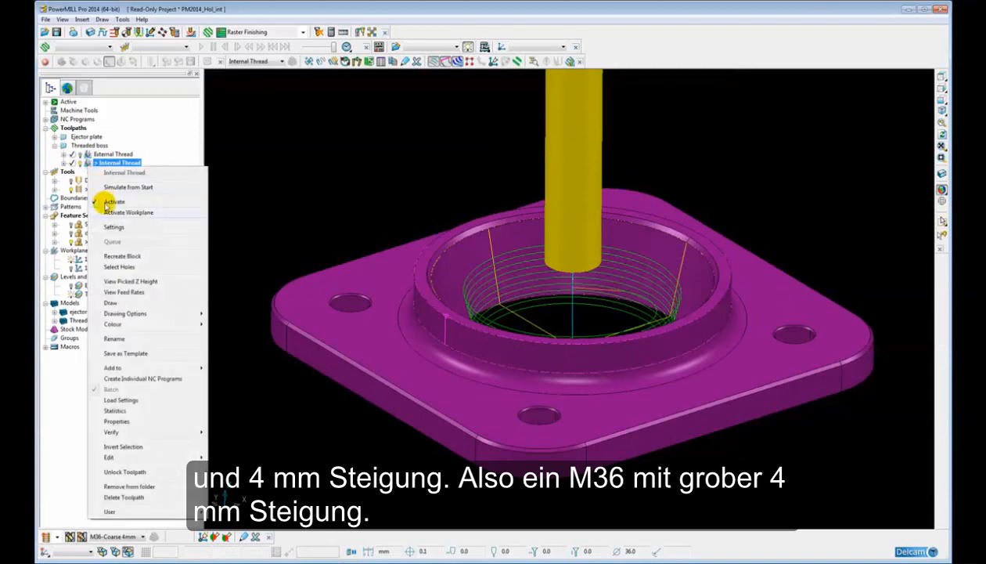
click(111, 228)
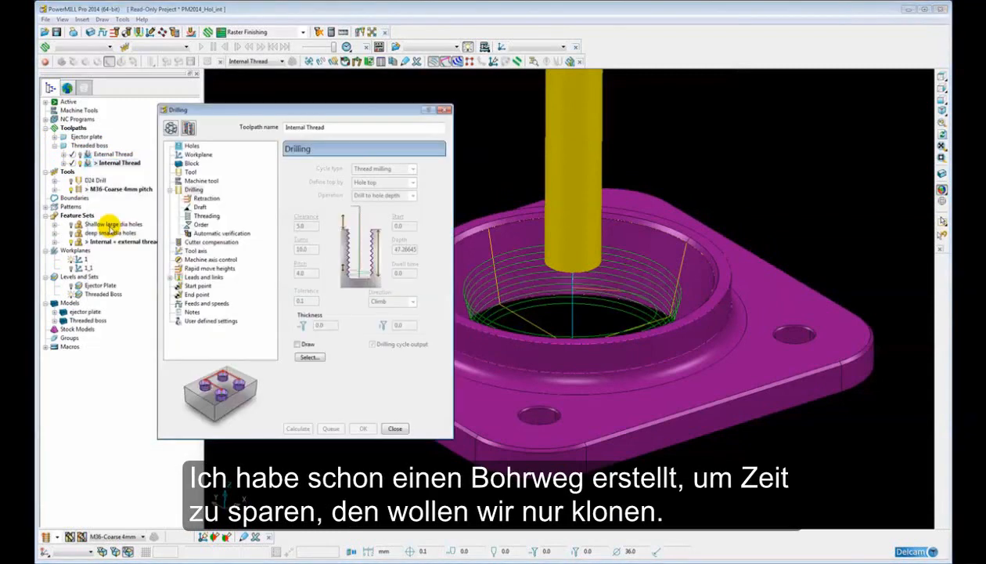
click(189, 129)
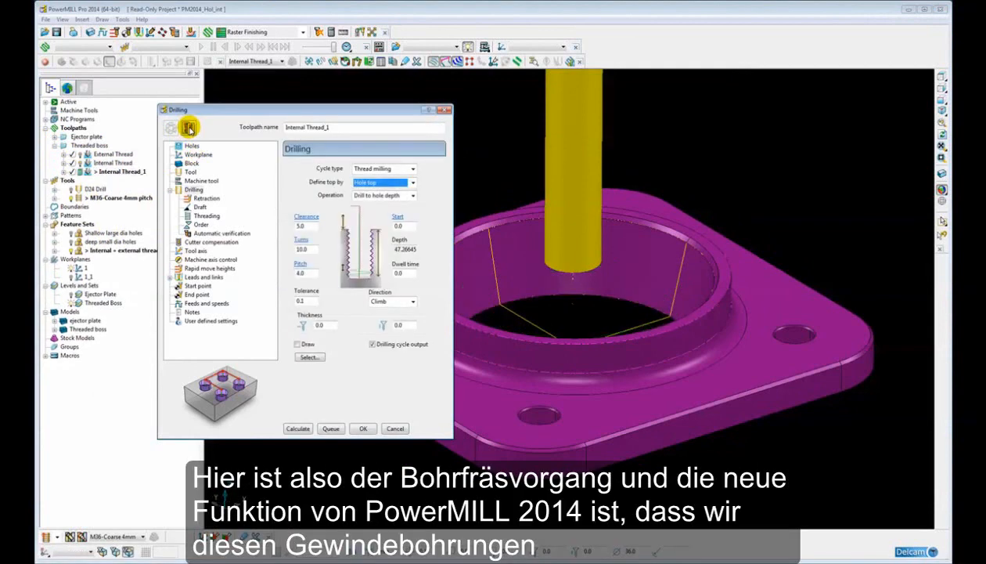
Keep Thread milling as the copy's cycle type and check its draft angle and threading settings
click(411, 168)
click(395, 253)
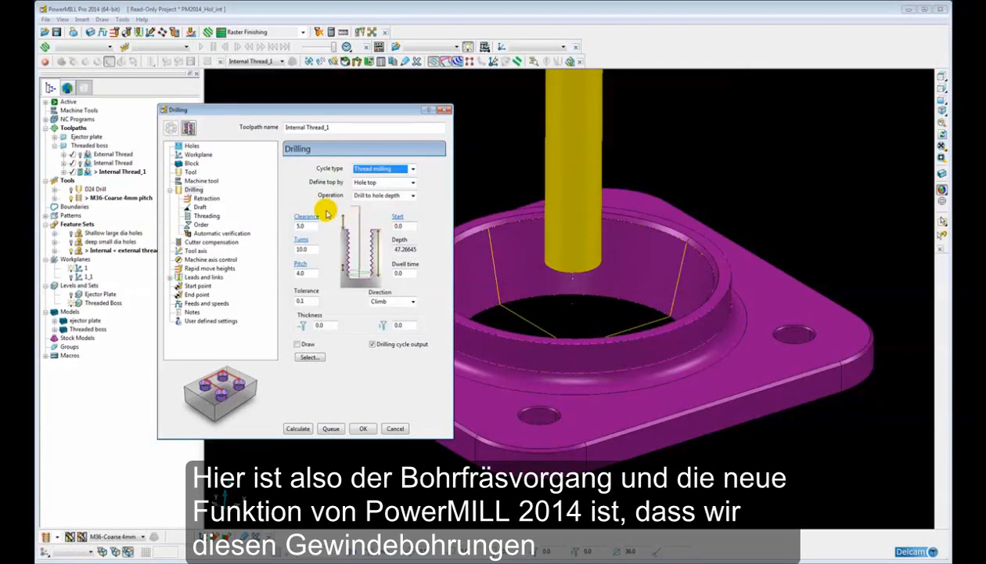
click(199, 207)
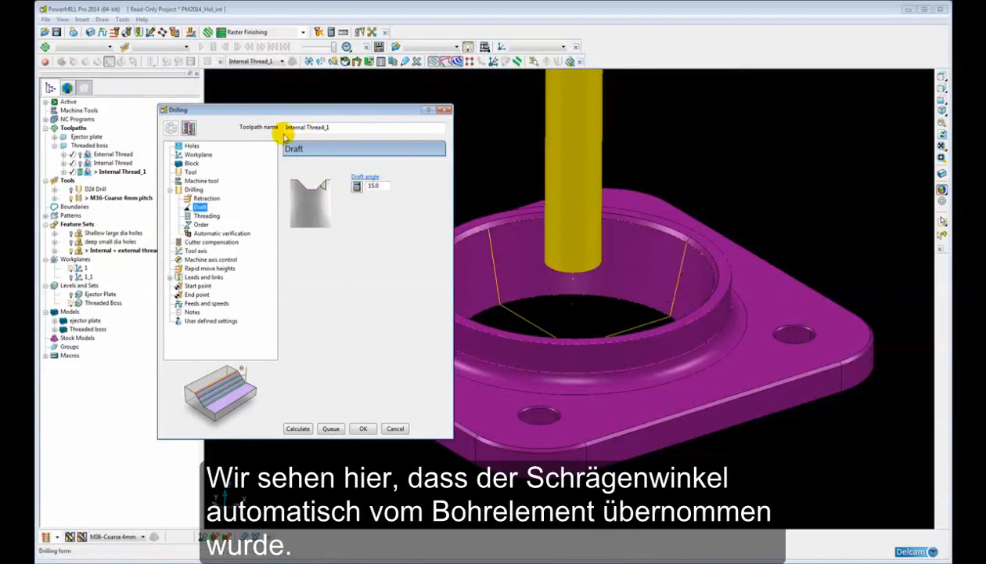
click(203, 215)
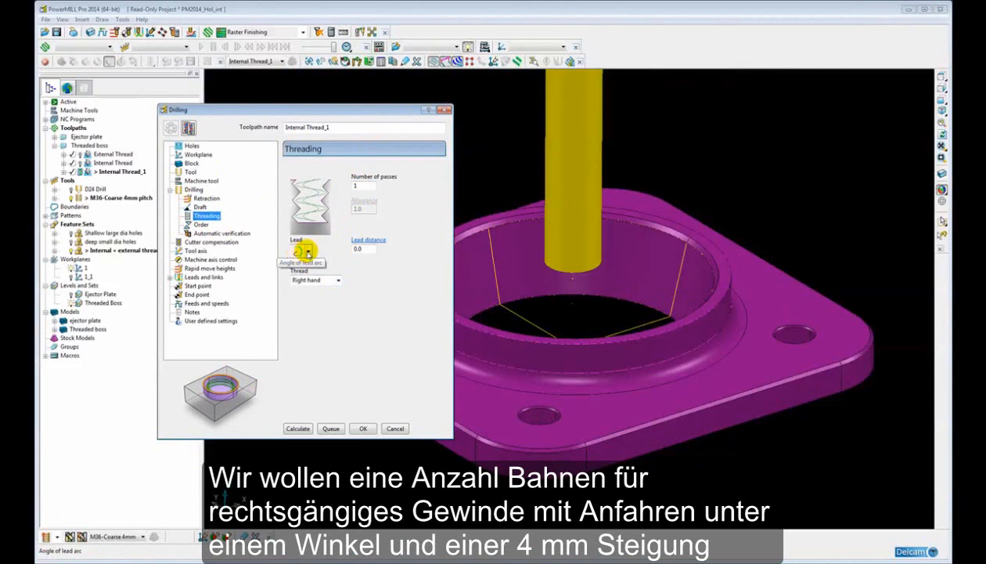
Calculate the copied internal thread toolpath with 10 turns at a pitch of 4 mm and close its settings
click(194, 190)
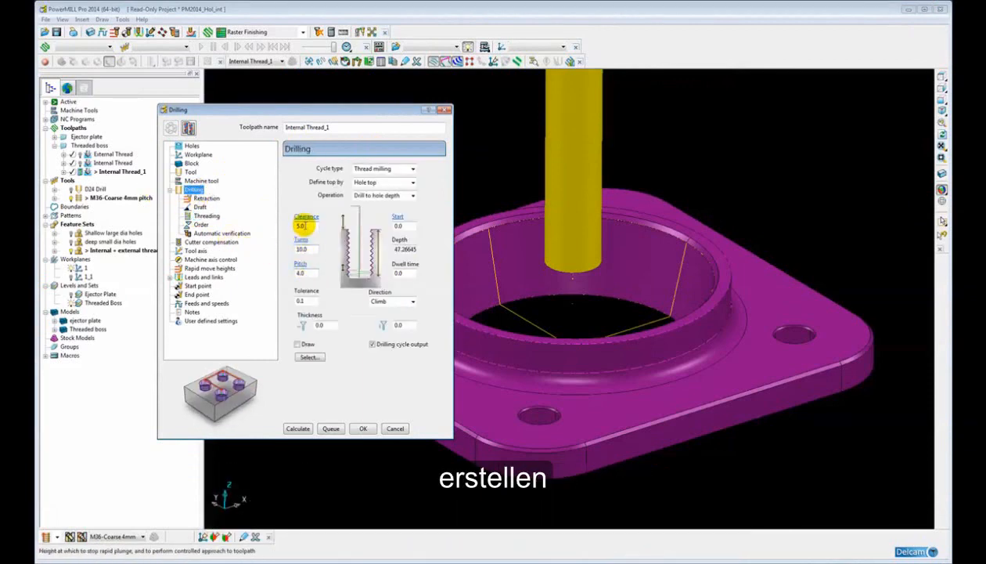
double_click(306, 248)
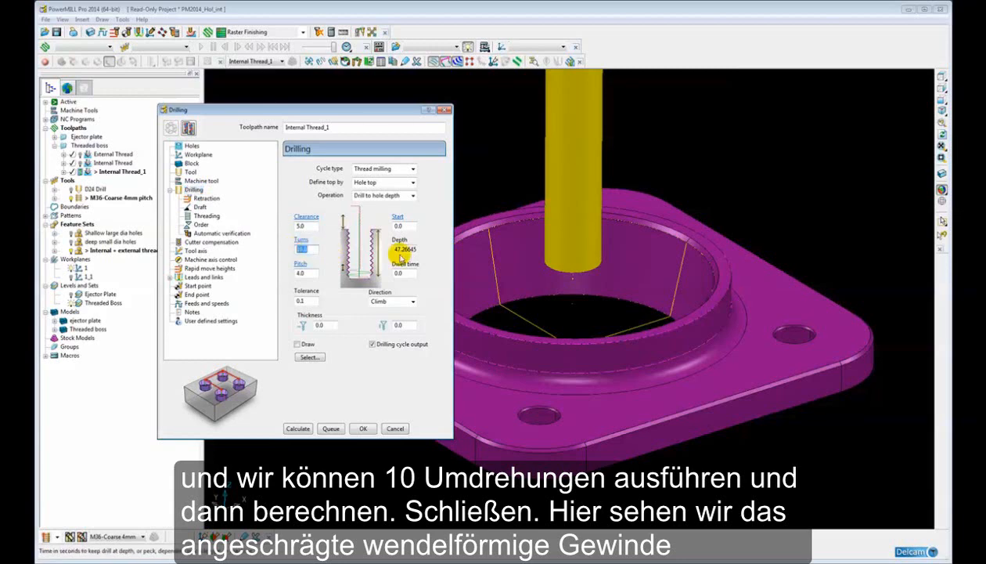
click(298, 428)
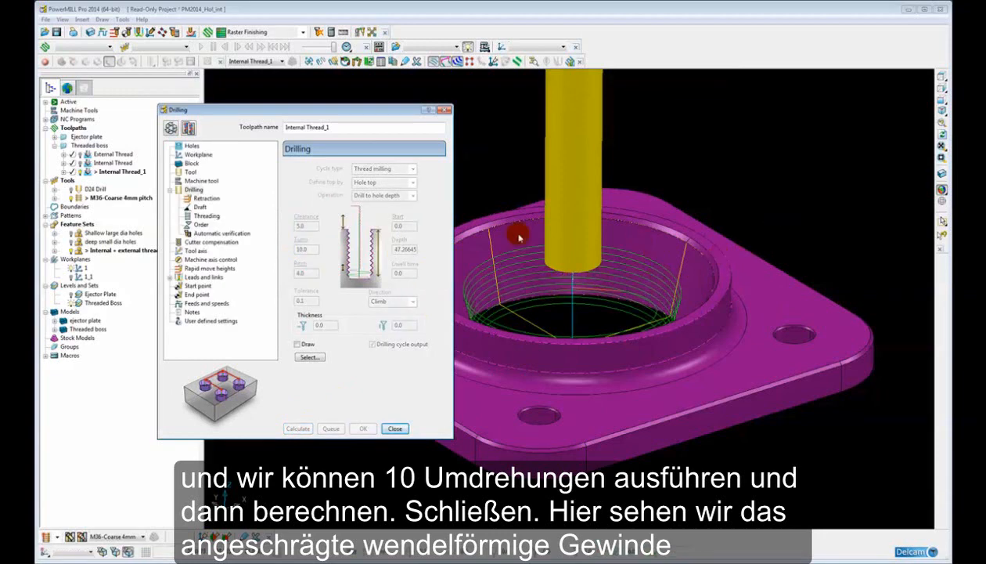
click(396, 428)
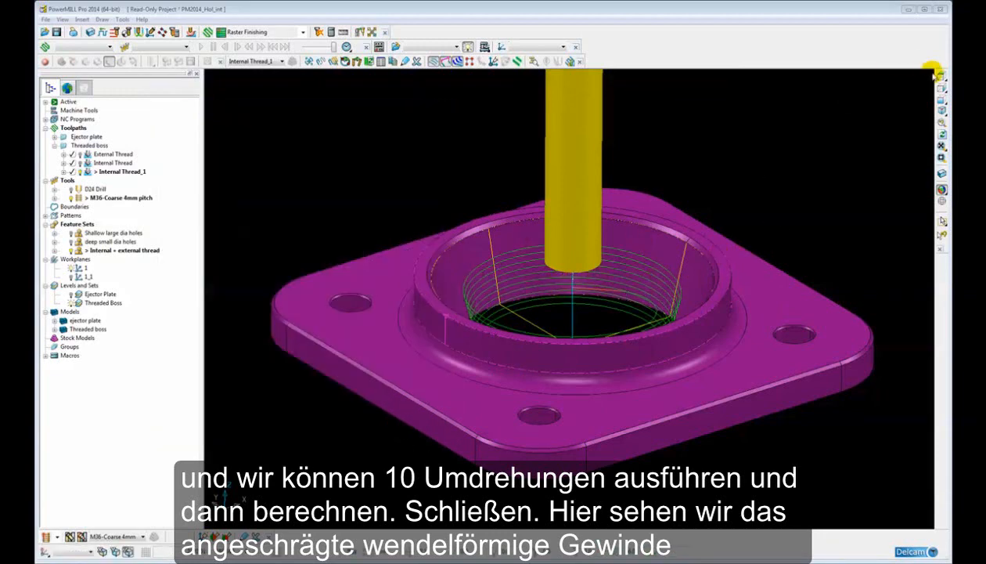
Examine the tapered internal thread toolpath from the side in wireframe, and pick out the outer wall of the boss
click(941, 87)
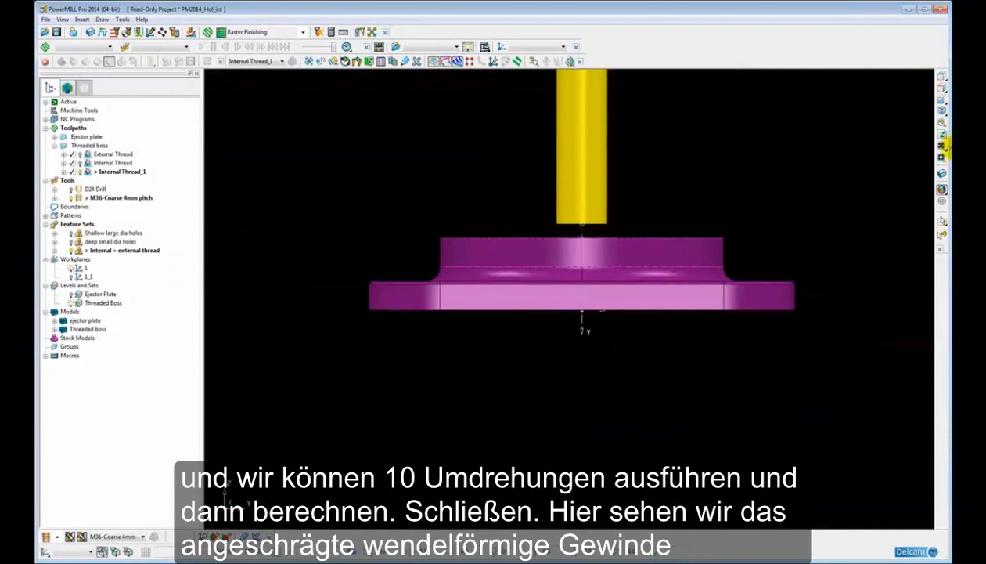
click(942, 190)
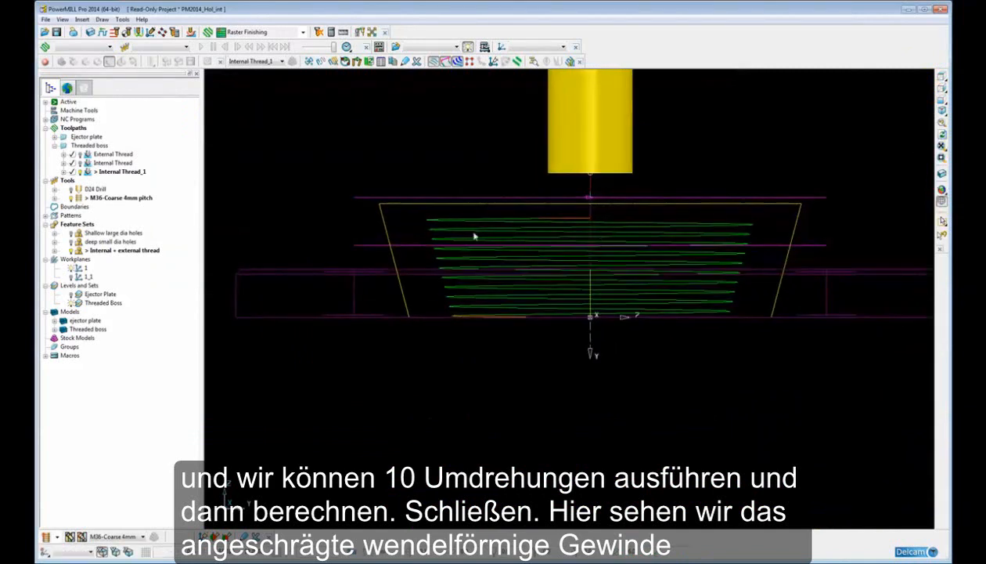
click(942, 189)
mouse_move(341, 231)
middle_down()
mouse_move(396, 253)
mouse_move(513, 250)
mouse_move(342, 205)
mouse_move(440, 287)
mouse_move(406, 276)
mouse_move(438, 291)
middle_up()
click(427, 306)
middle_drag(433, 230, 436, 226)
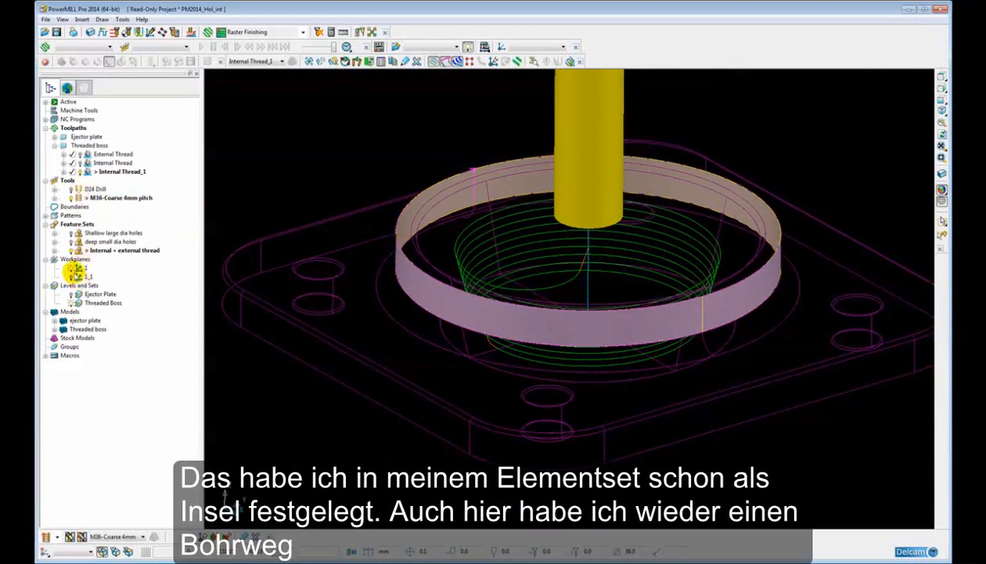
Check the parameters of the boss feature in the Internal + external thread feature set
click(55, 250)
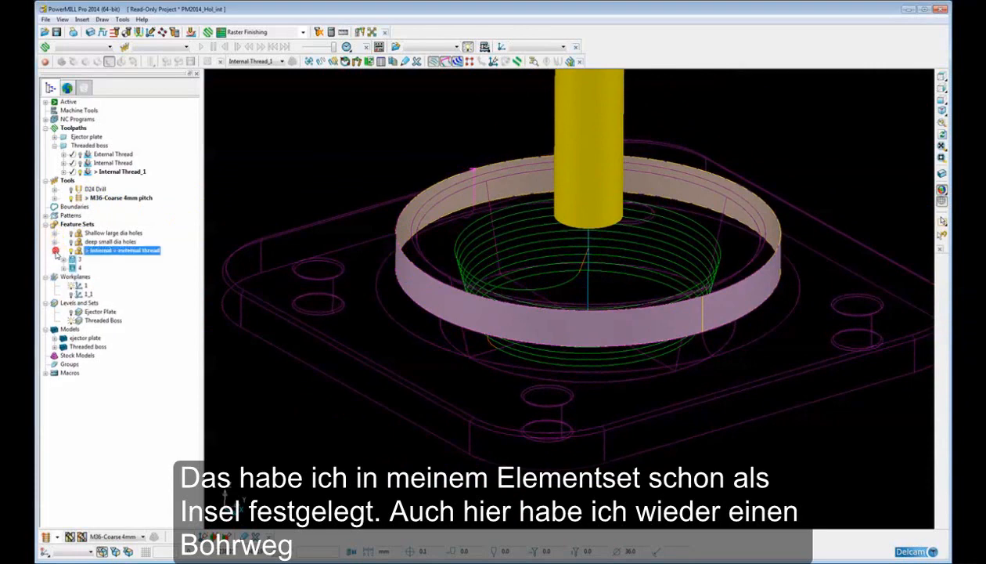
click(63, 268)
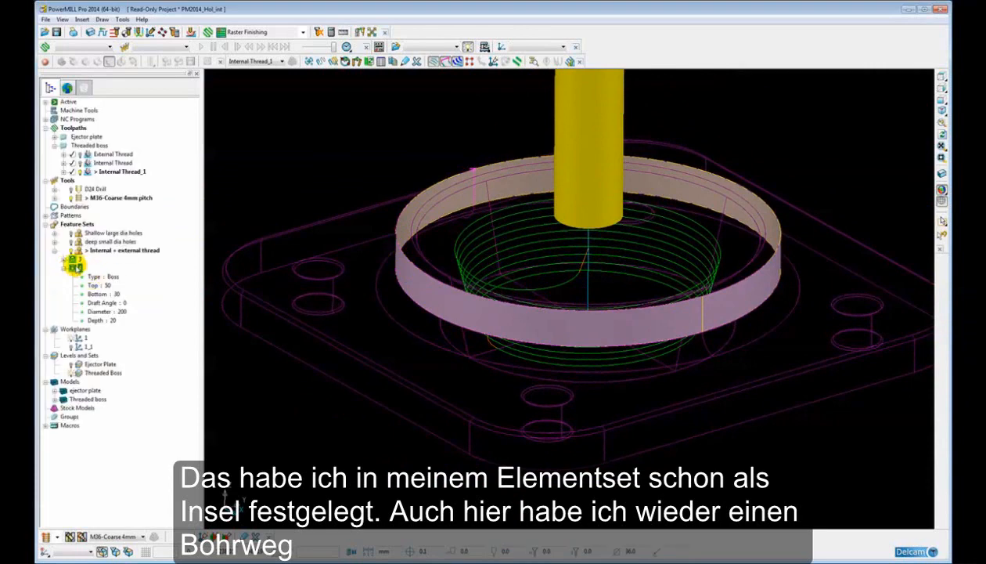
click(66, 268)
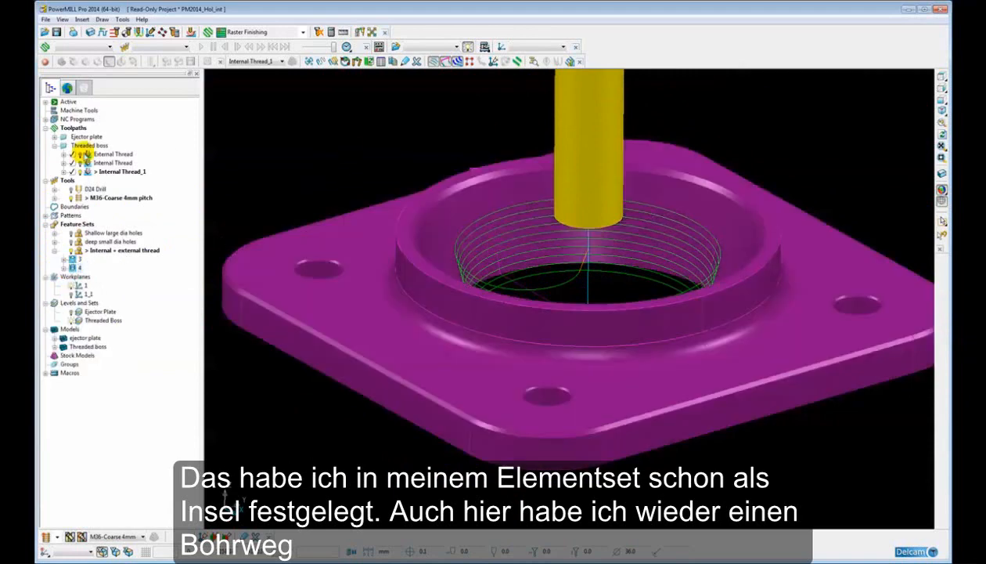
Activate the External Thread toolpath and create a copy of it from its settings
double_click(86, 154)
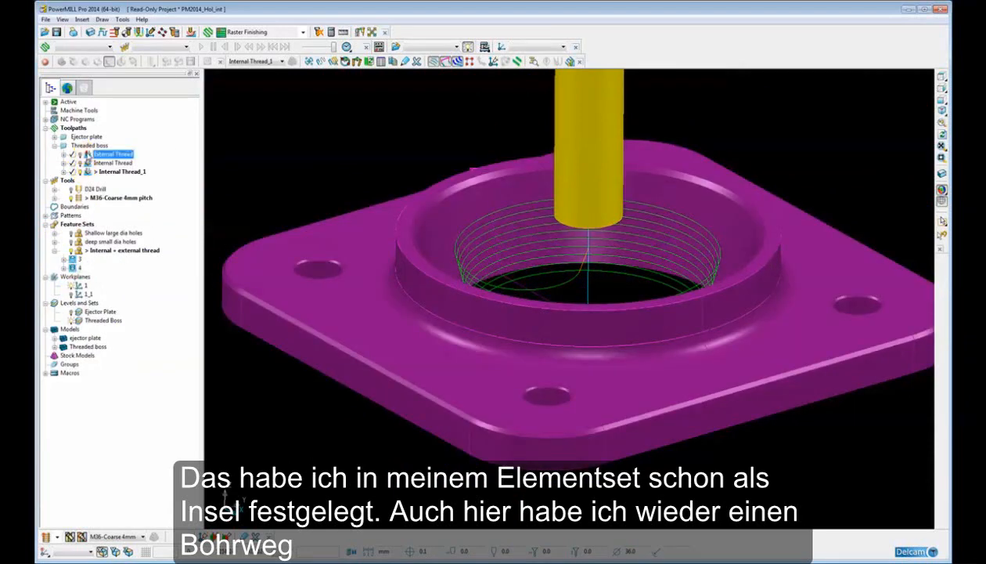
right_click(86, 154)
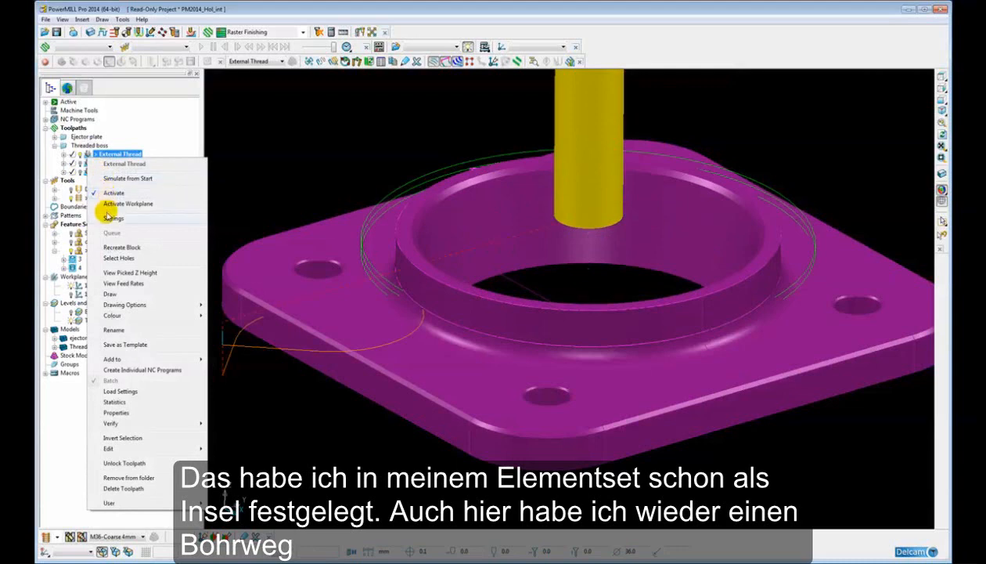
click(108, 218)
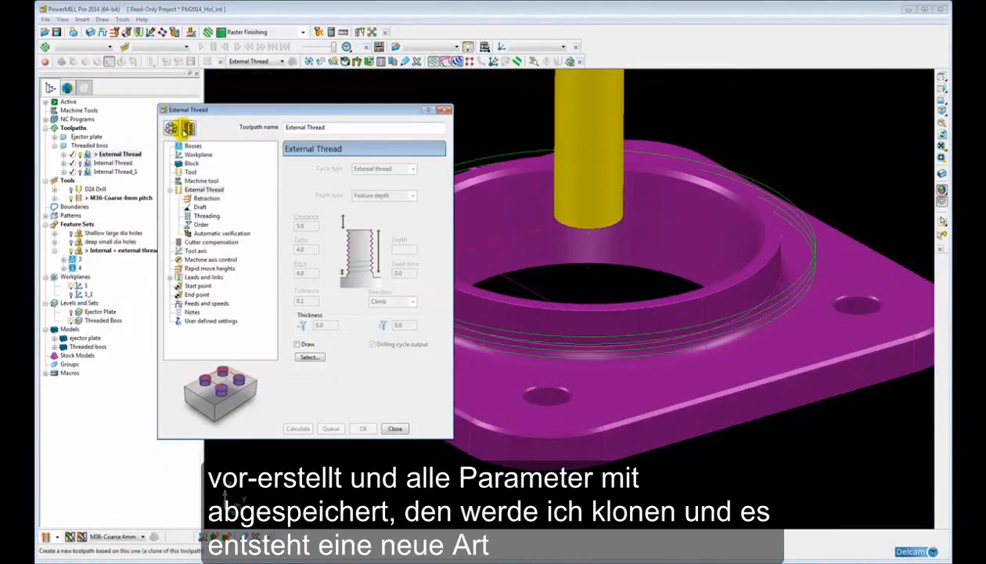
click(190, 128)
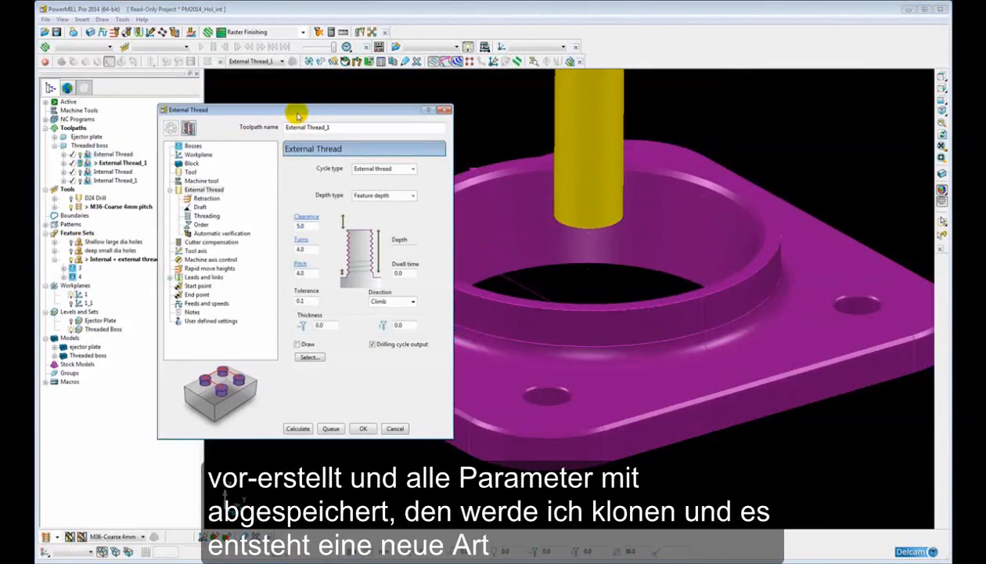
Keep External thread as the copy's cycle type and check its draft angle
click(376, 164)
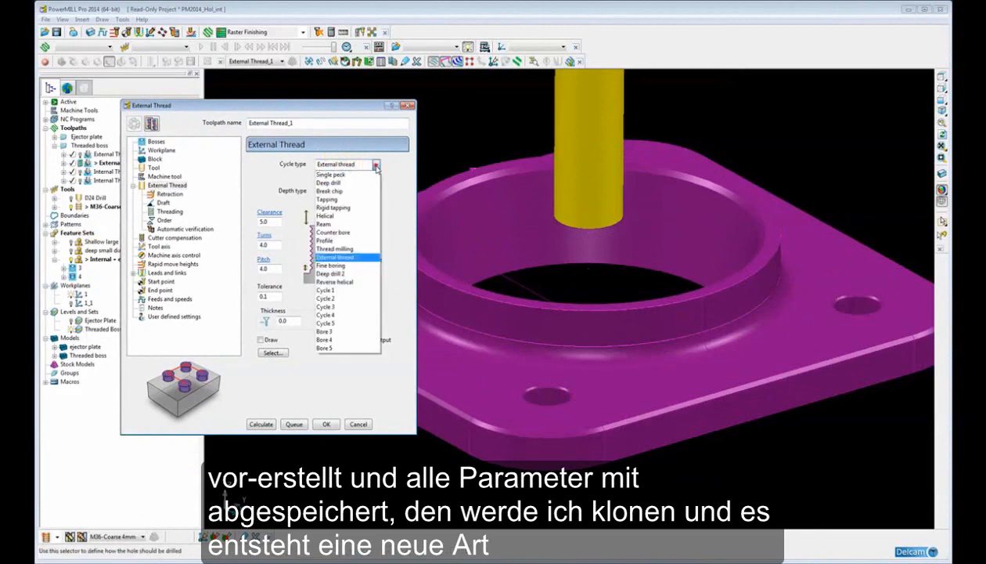
click(350, 260)
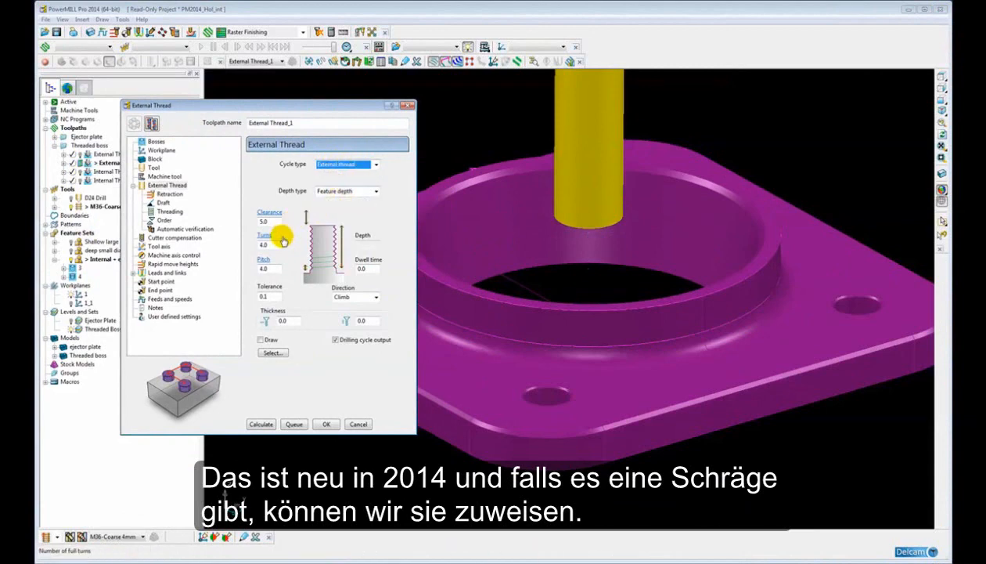
click(164, 202)
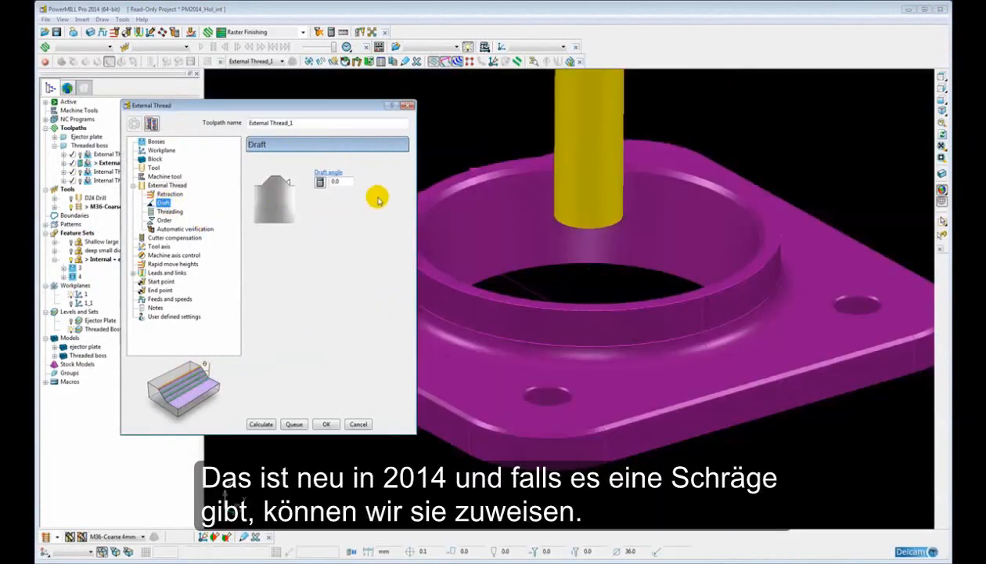
Calculate the copied external thread toolpath with 4 turns at a pitch of 4 mm, and inspect it around the boss
click(180, 186)
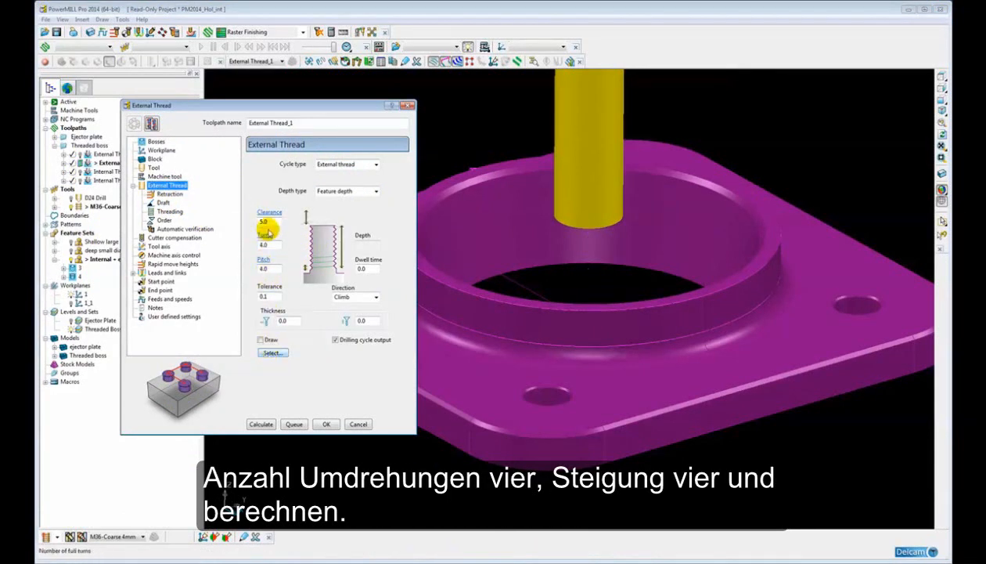
click(262, 424)
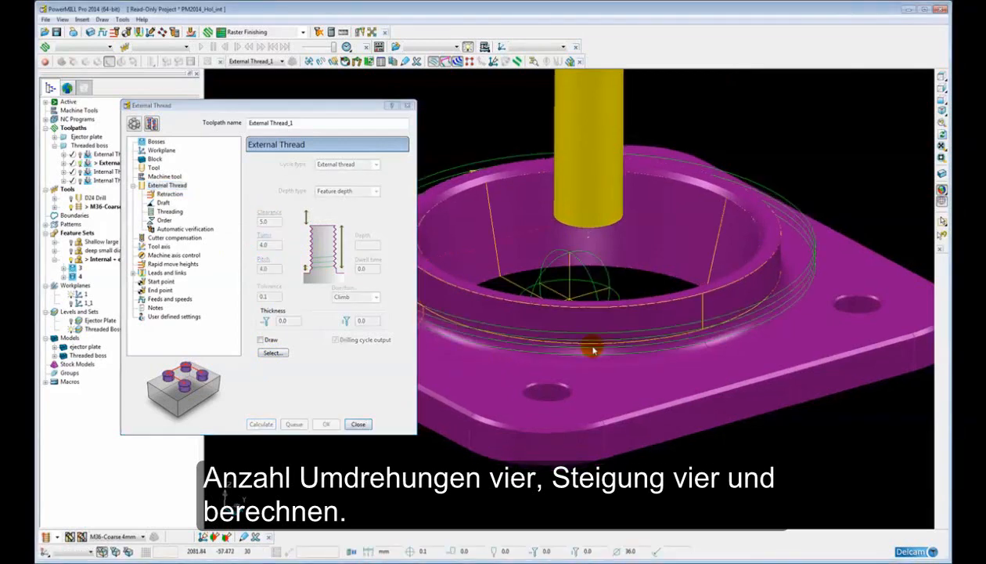
click(358, 424)
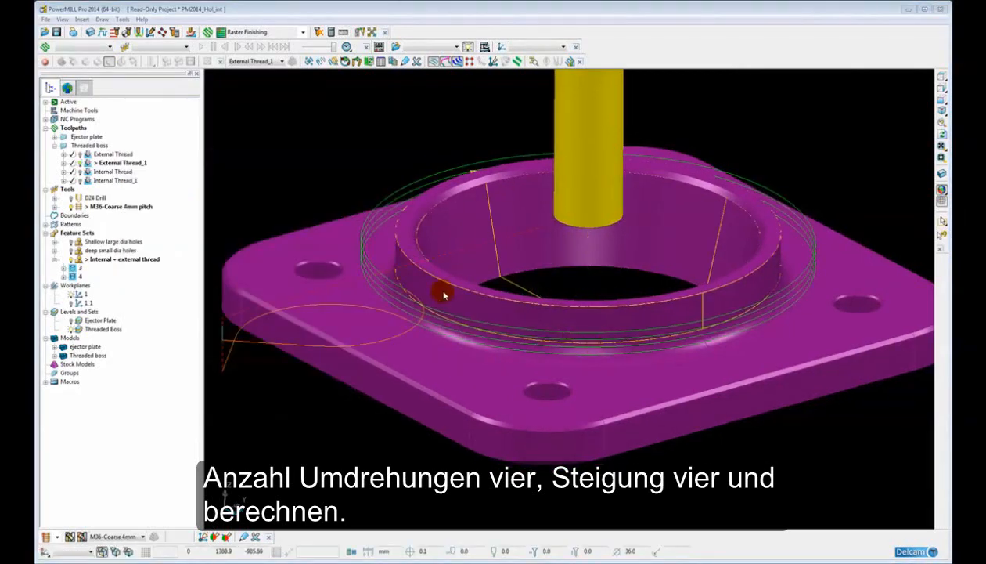
scroll(441, 308, down, 3)
middle_drag(444, 312, 466, 328)
middle_drag(440, 258, 462, 255)
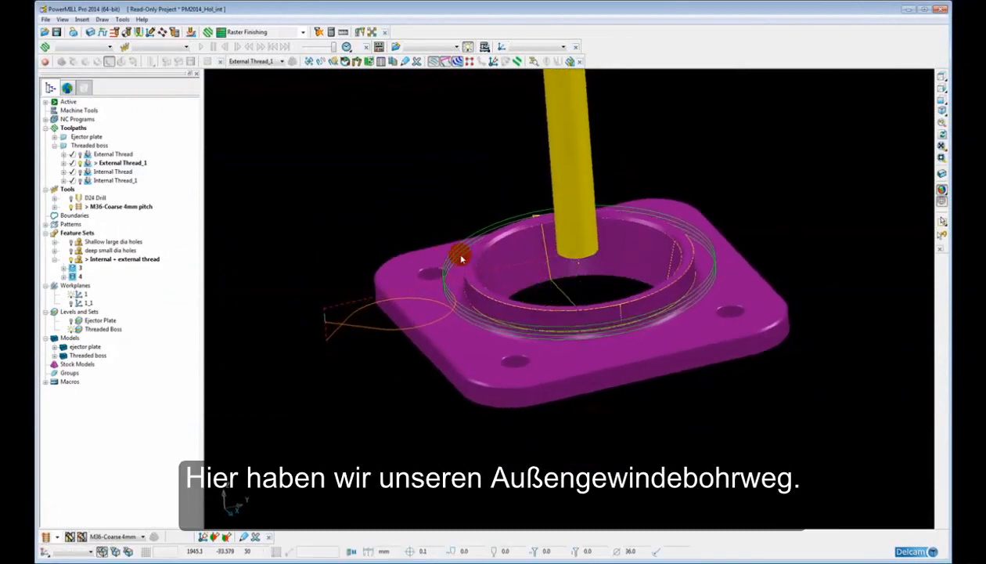